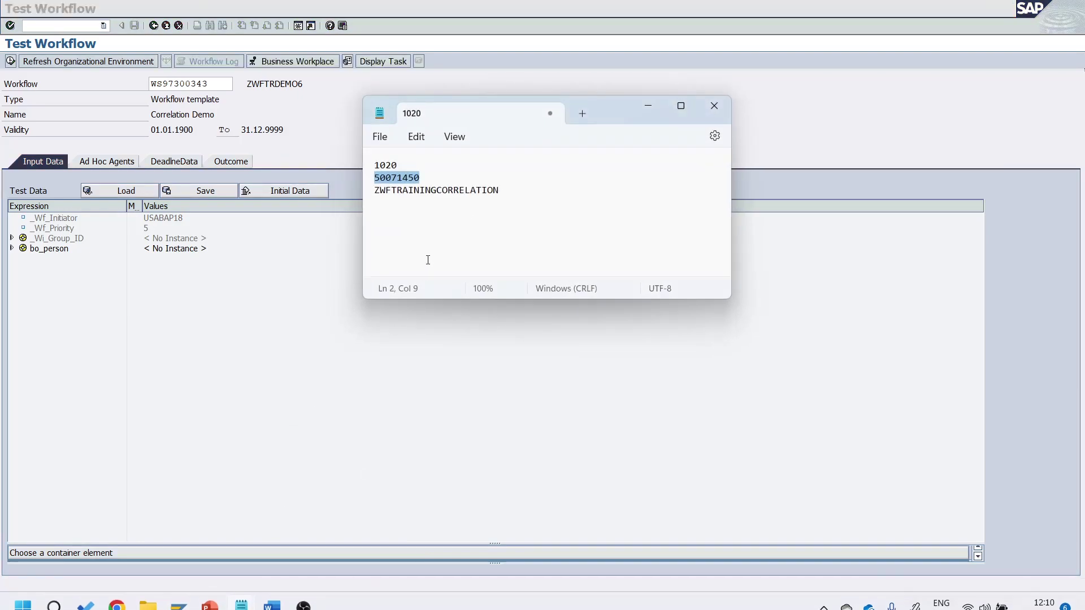
Step: Open transaction SWXF in a new session and fill the absence notification's personnel number with the one from the notes
{"action": "left_click_drag", "start_coordinate": [419, 177], "coordinate": [376, 176]}
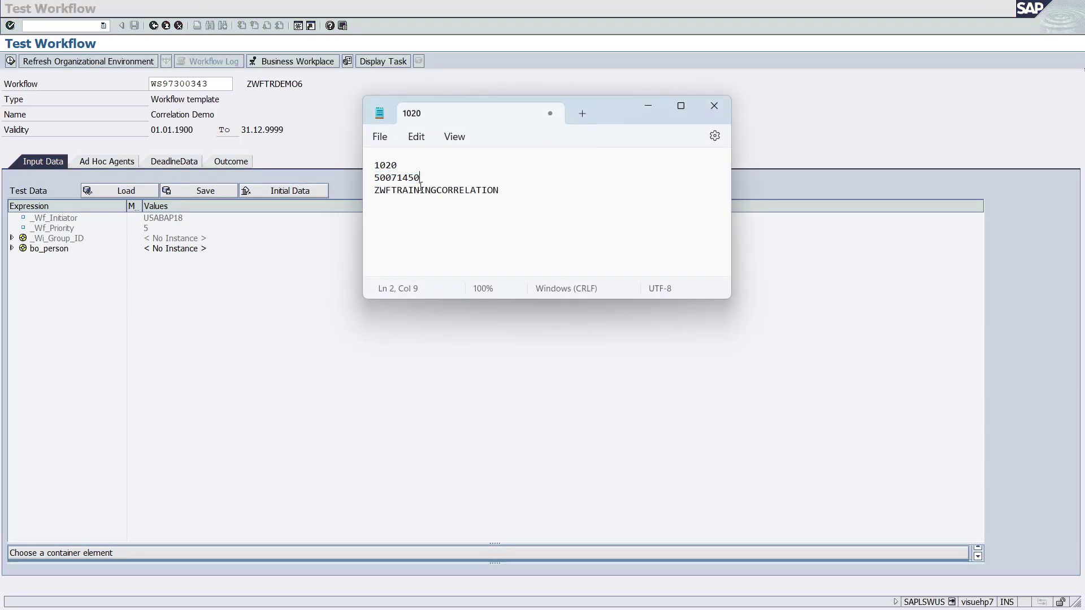
{"action": "left_click", "coordinate": [37, 26]}
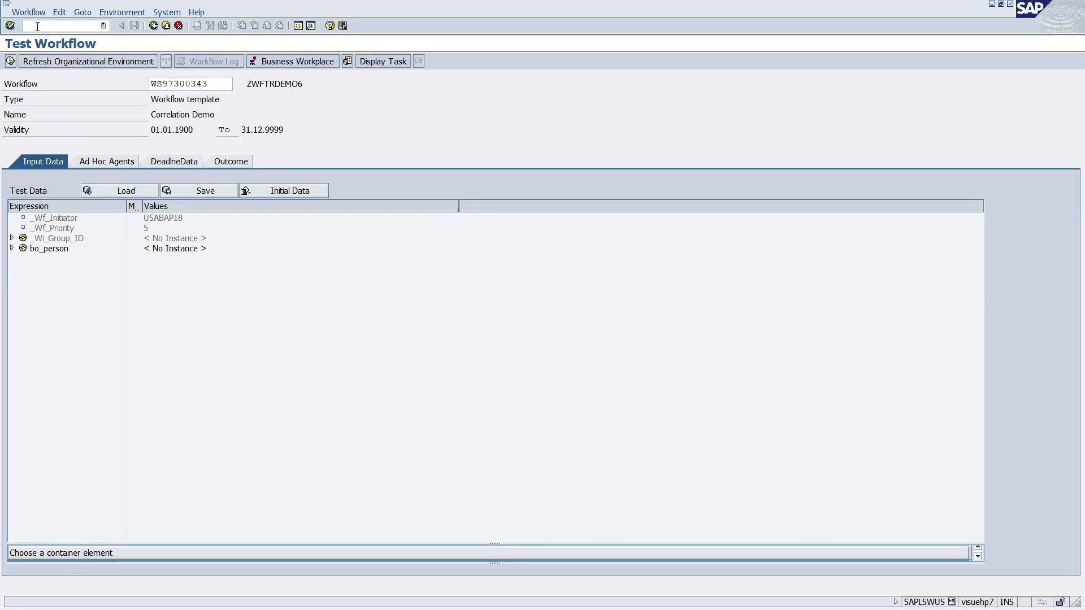
{"action": "type", "text": "/OSWXF"}
{"action": "key", "text": "Return"}
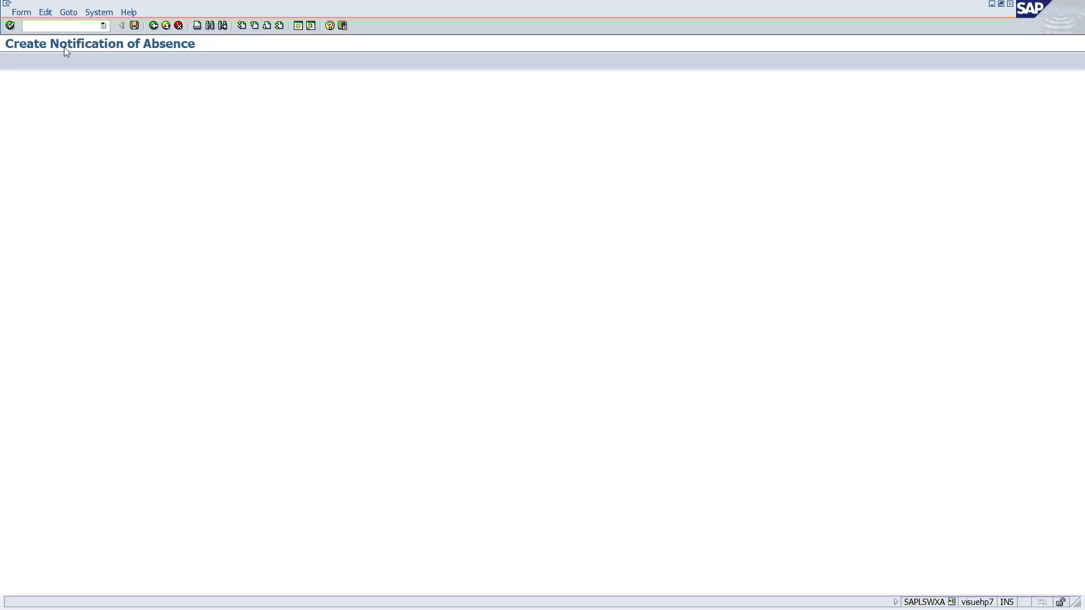
{"action": "left_click", "coordinate": [122, 175]}
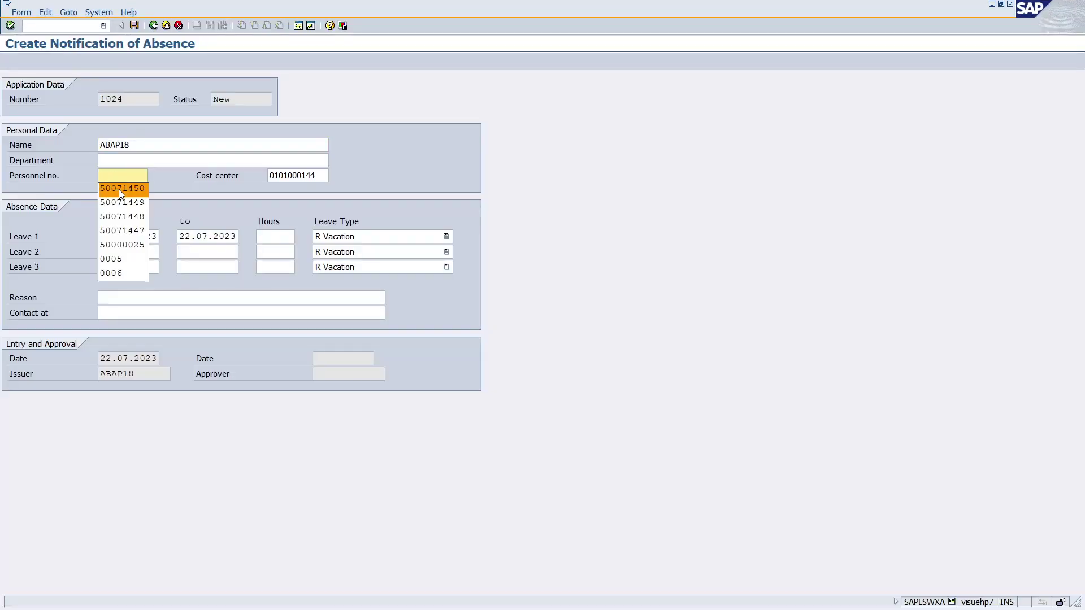
{"action": "left_click", "coordinate": [118, 189]}
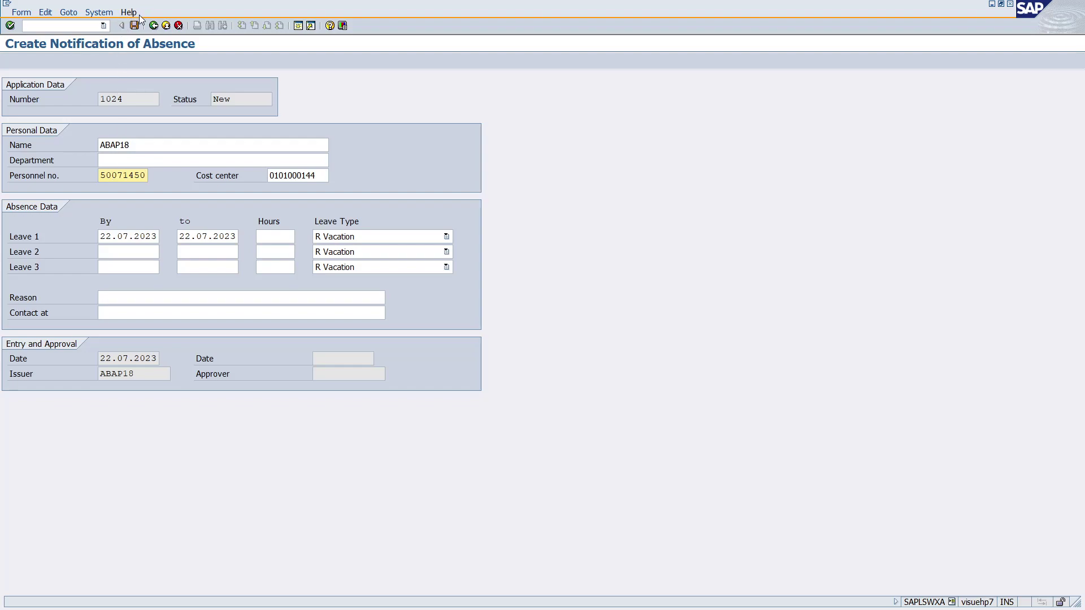
Step: Replace 1020 in the Notepad notes with the absence form's number 1024, and save the absence notification
{"action": "left_click_drag", "start_coordinate": [123, 100], "coordinate": [66, 100]}
{"action": "key", "text": "ctrl+c"}
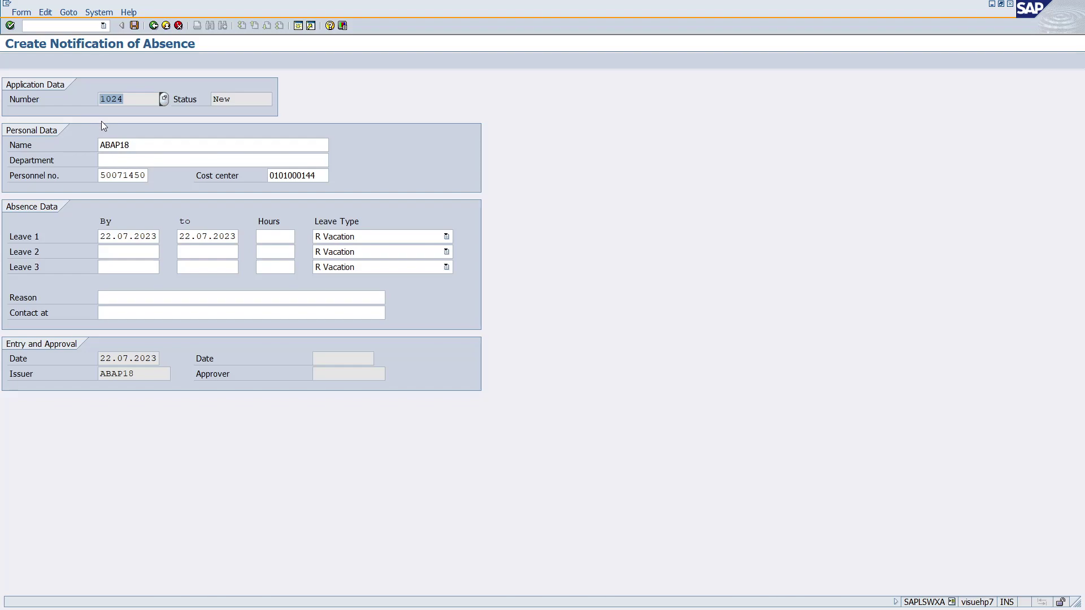
{"action": "key", "text": "alt+Tab"}
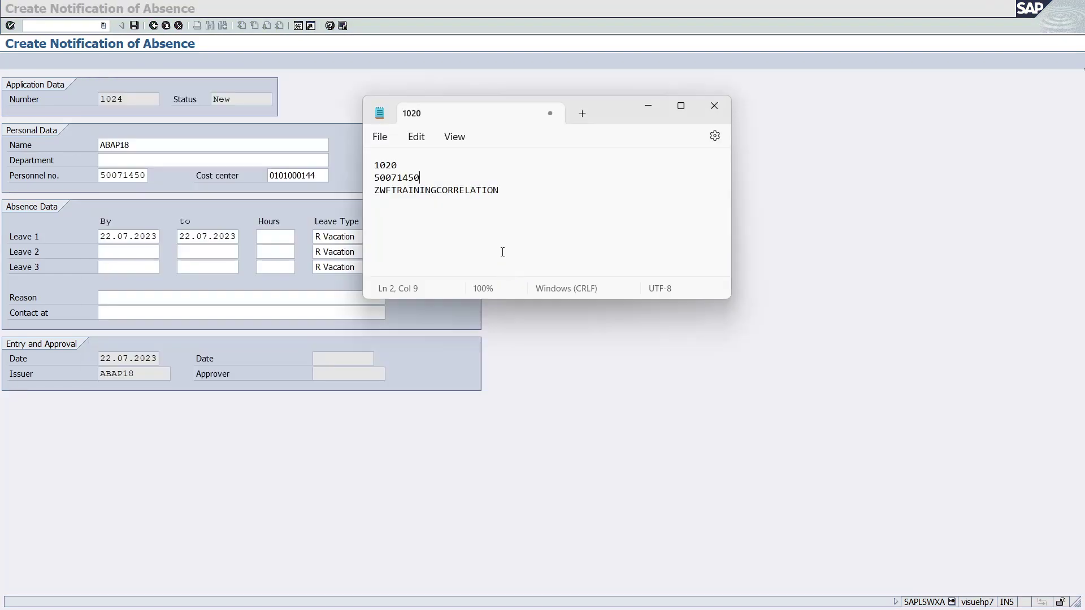
{"action": "double_click", "coordinate": [395, 167]}
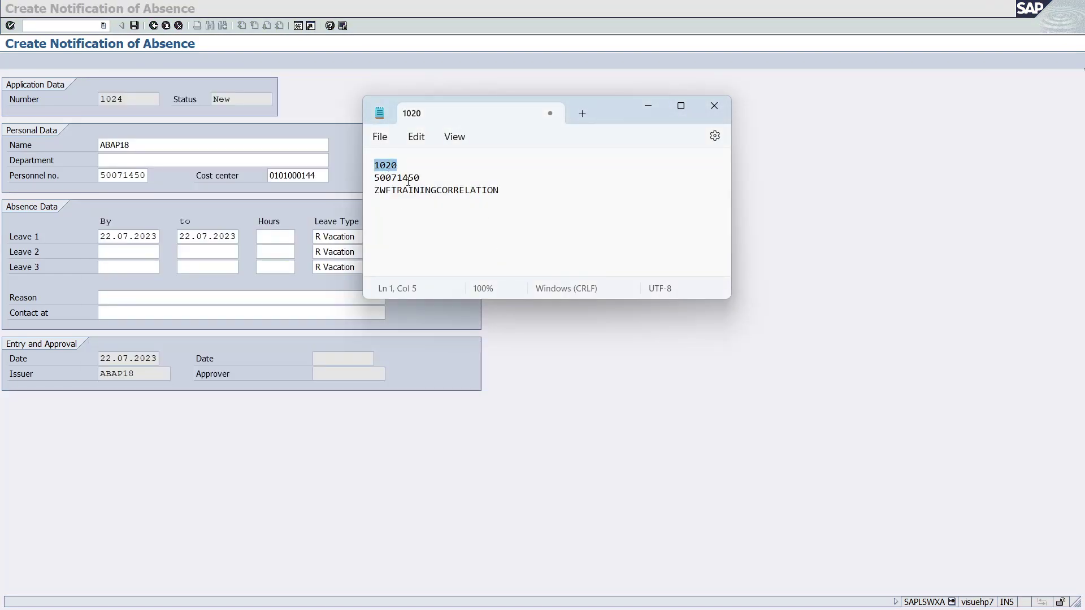
{"action": "key", "text": "ctrl+v"}
{"action": "left_click", "coordinate": [146, 43]}
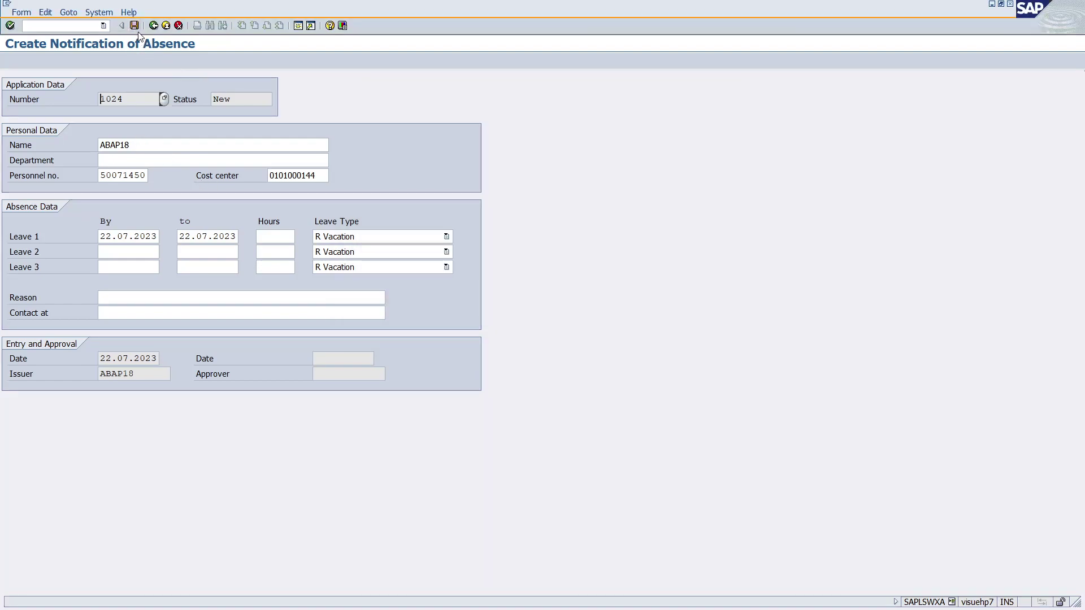
{"action": "left_click", "coordinate": [134, 26]}
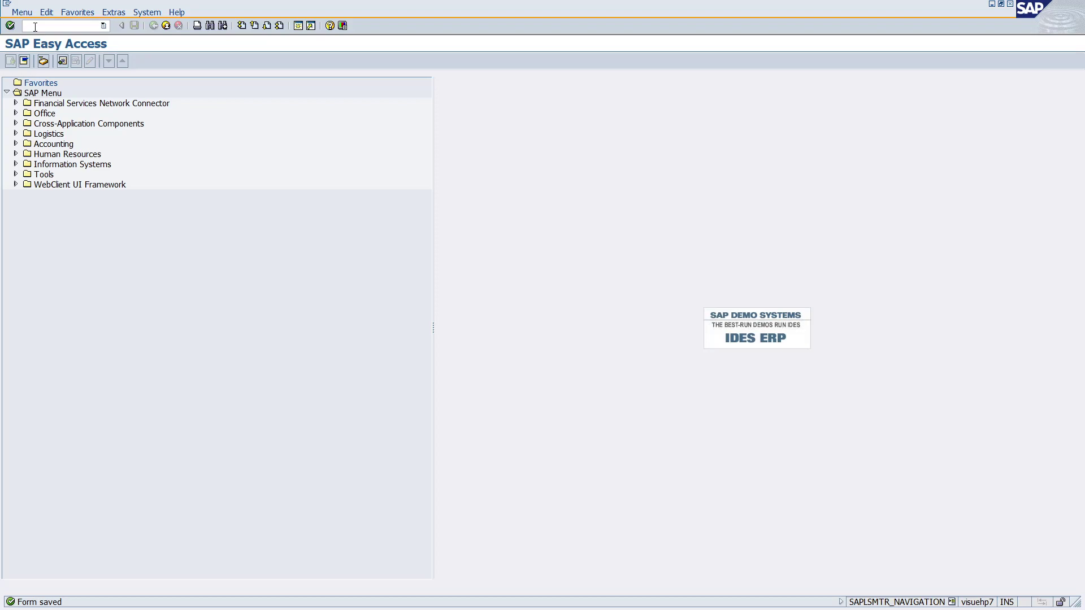
Step: Return to the Test Workflow session and assign the noted personnel number to bo_person, with object type External person
{"action": "key", "text": "alt+Tab"}
{"action": "key", "text": "alt+Tab"}
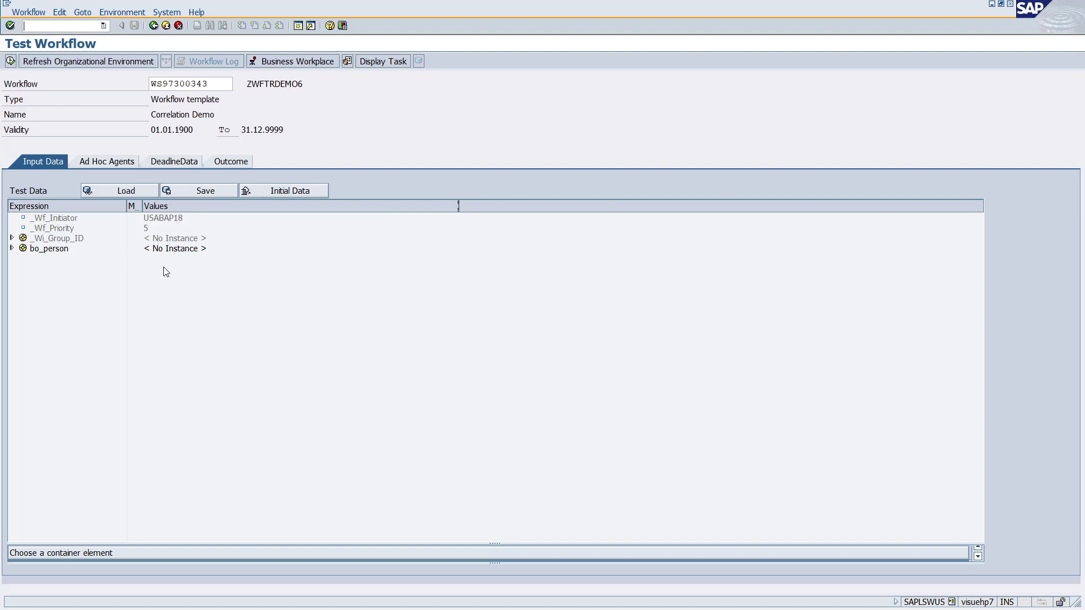
{"action": "double_click", "coordinate": [168, 249]}
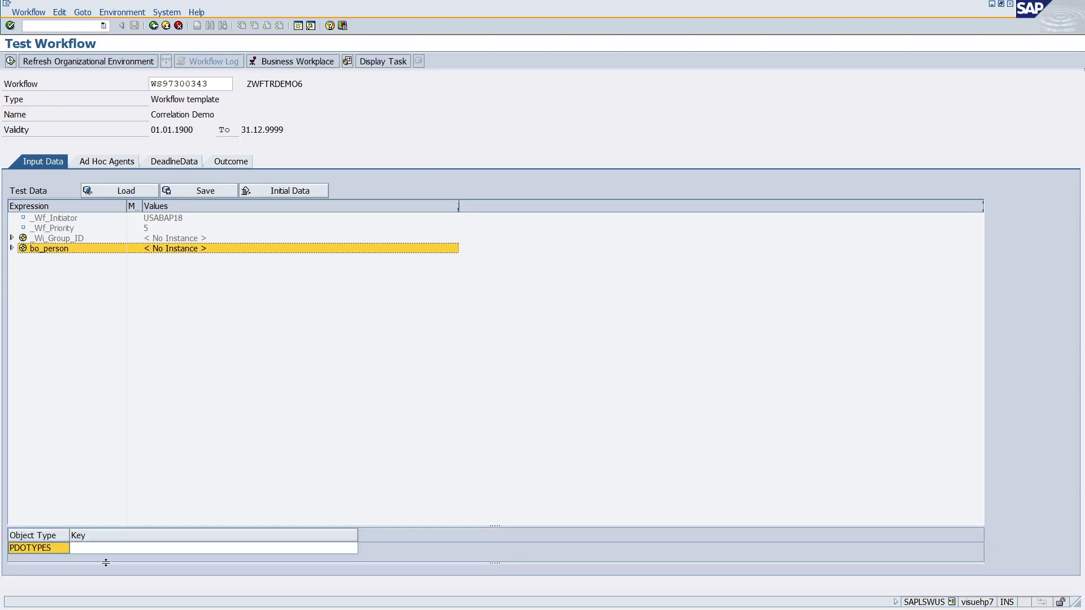
{"action": "left_click", "coordinate": [106, 548]}
{"action": "left_click", "coordinate": [354, 548]}
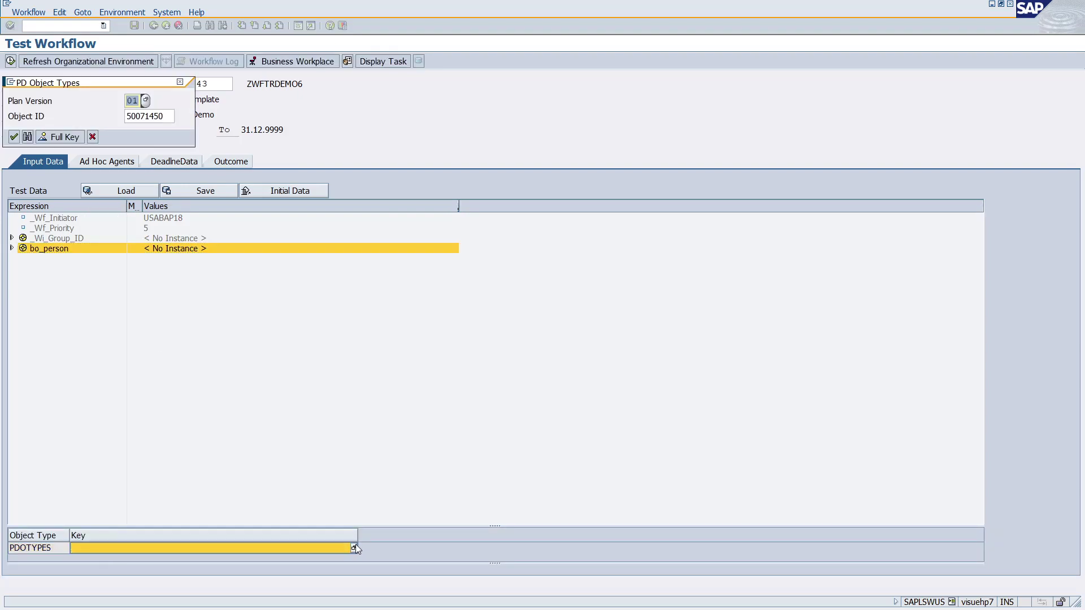
{"action": "key", "text": "Tab"}
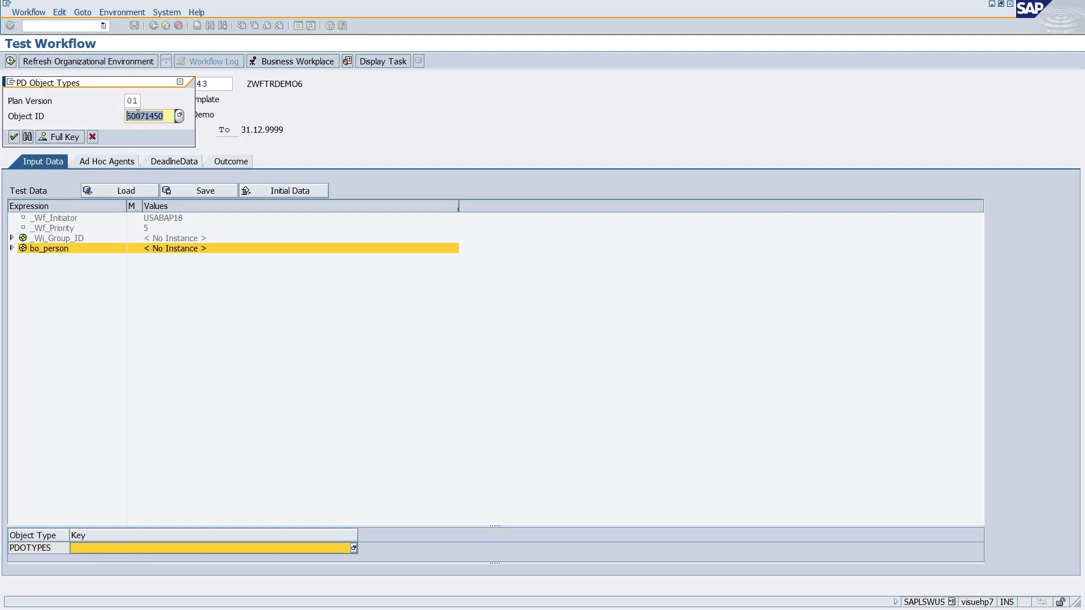
{"action": "left_click", "coordinate": [13, 137]}
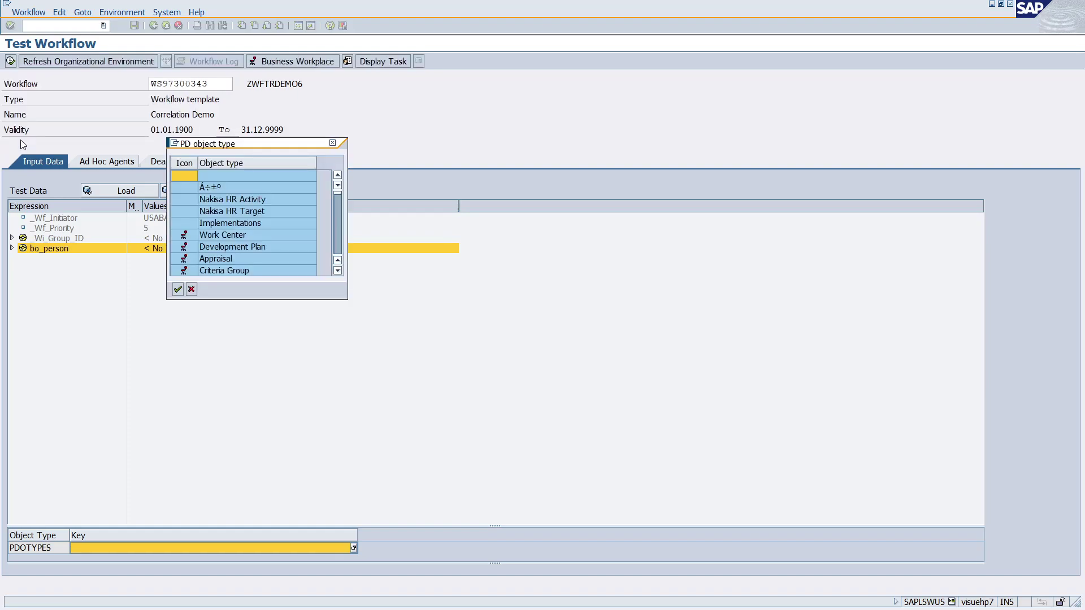
{"action": "scroll", "coordinate": [288, 225], "scroll_direction": "down", "scroll_amount": 5}
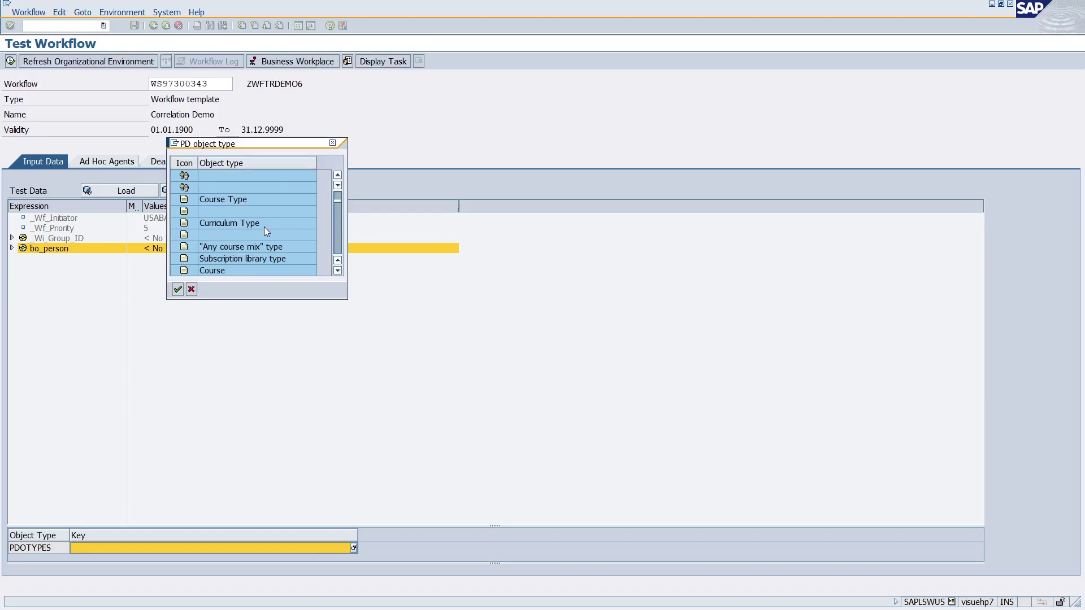
{"action": "scroll", "coordinate": [263, 226], "scroll_direction": "down", "scroll_amount": 3}
{"action": "double_click", "coordinate": [220, 201]}
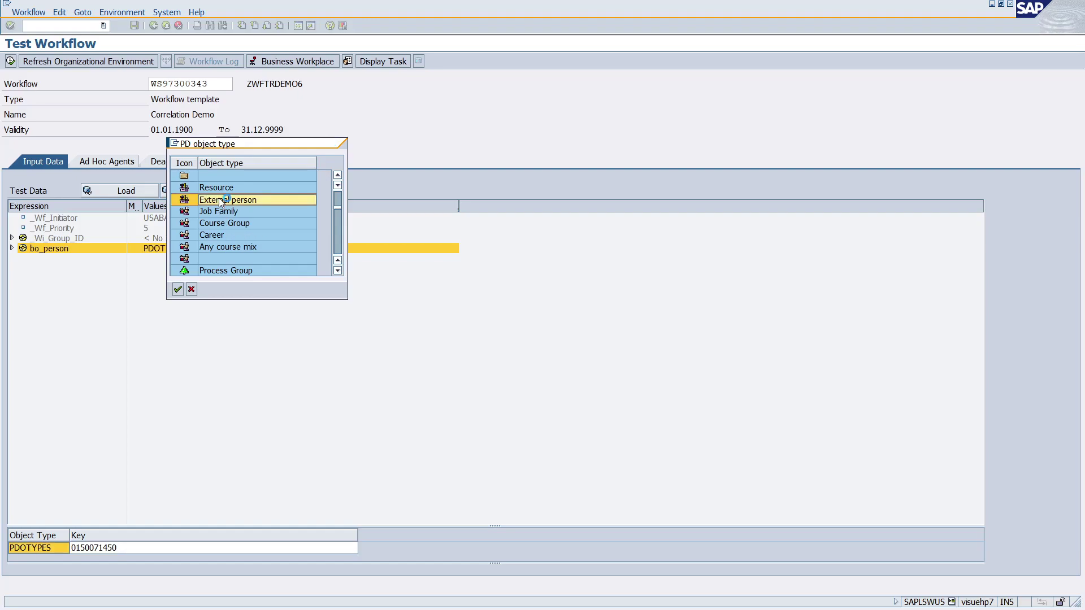
Step: Start the Correlation Demo workflow test and open its workflow log in the view with technical details
{"action": "left_click", "coordinate": [11, 61]}
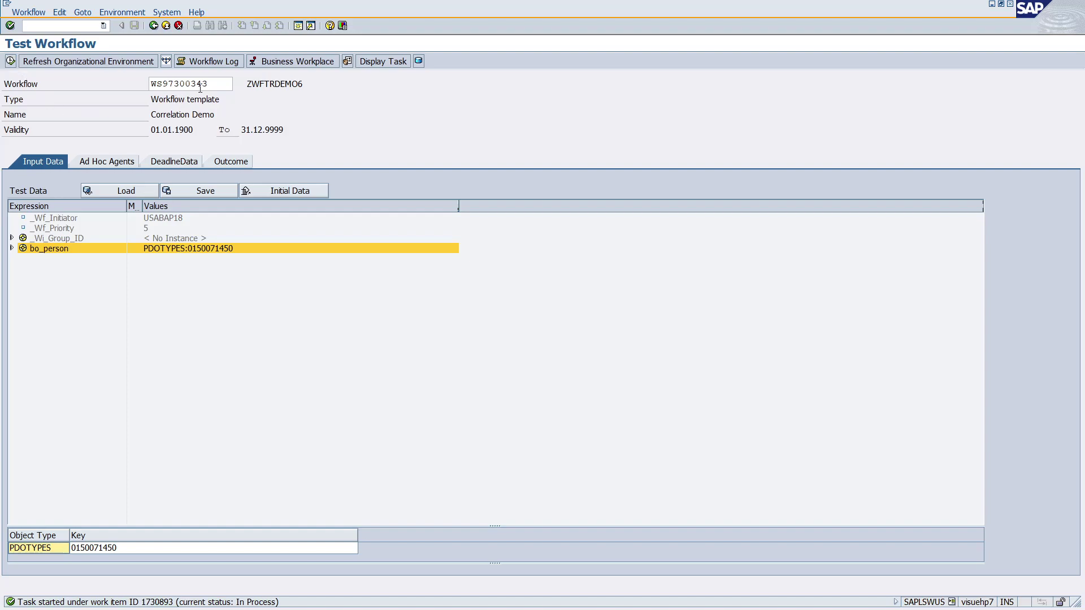
{"action": "left_click", "coordinate": [211, 63]}
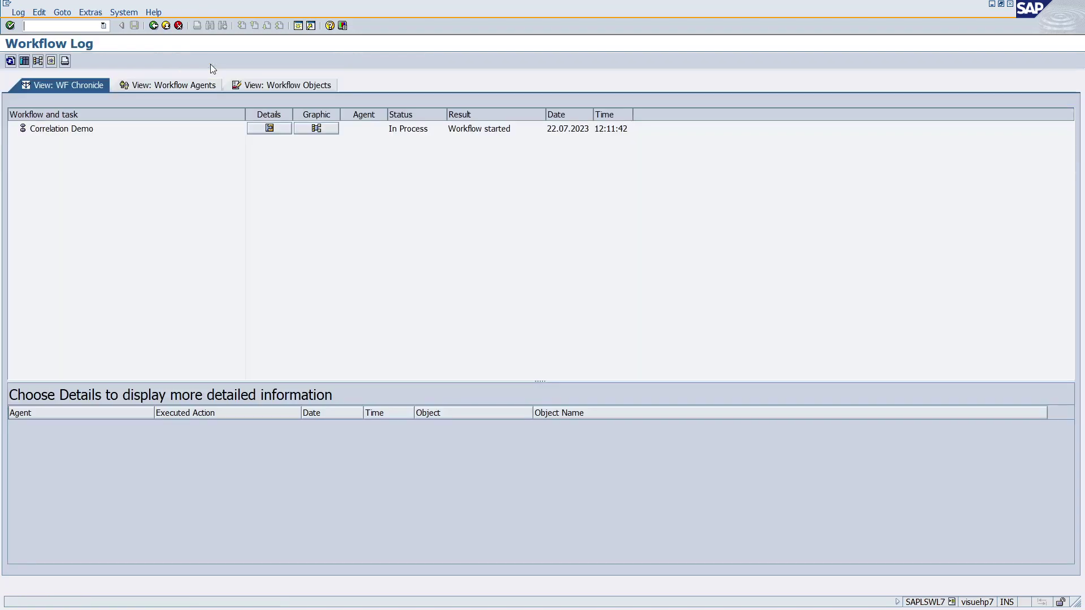
{"action": "double_click", "coordinate": [49, 130]}
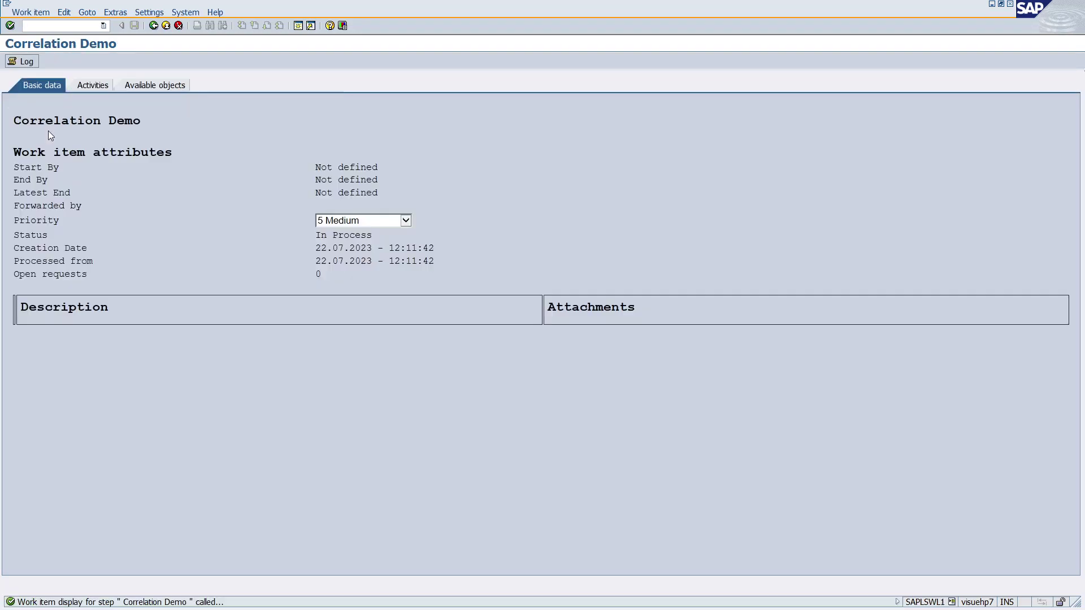
{"action": "left_click", "coordinate": [27, 63]}
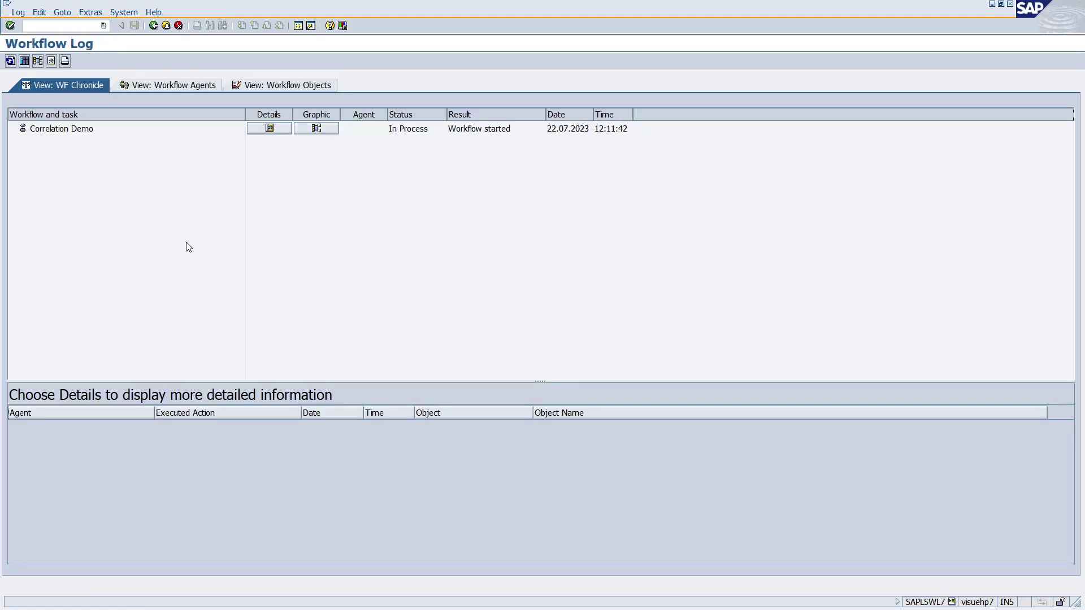
{"action": "key", "text": "shift+F9"}
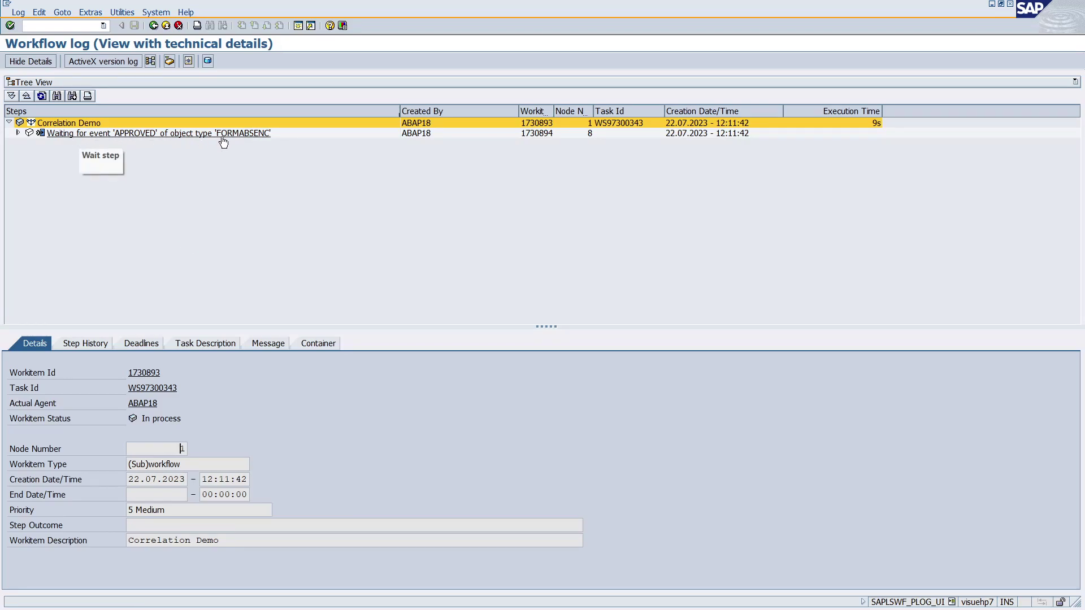
Step: Examine the container values of bo_person, ref_coreelation_obj and bo_absence in the technical workflow log
{"action": "left_click", "coordinate": [315, 344]}
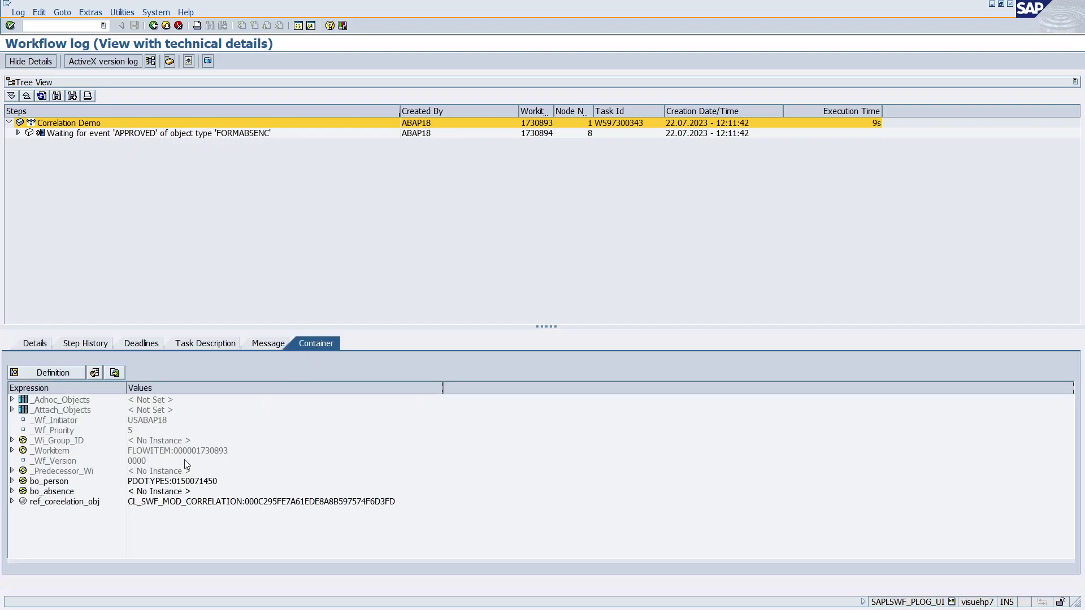
{"action": "left_click", "coordinate": [176, 484]}
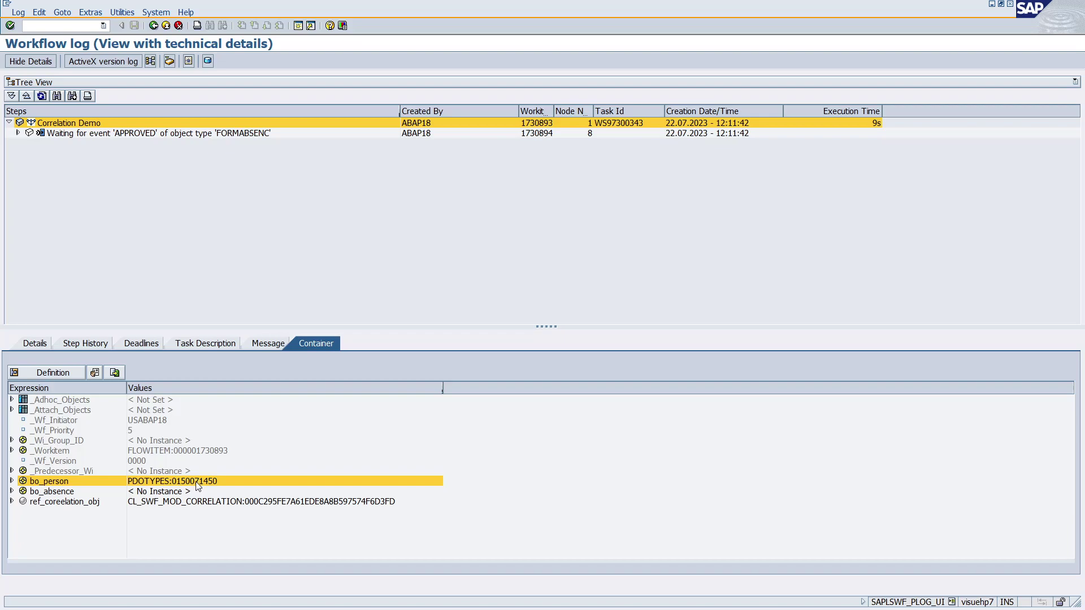
{"action": "left_click", "coordinate": [157, 503]}
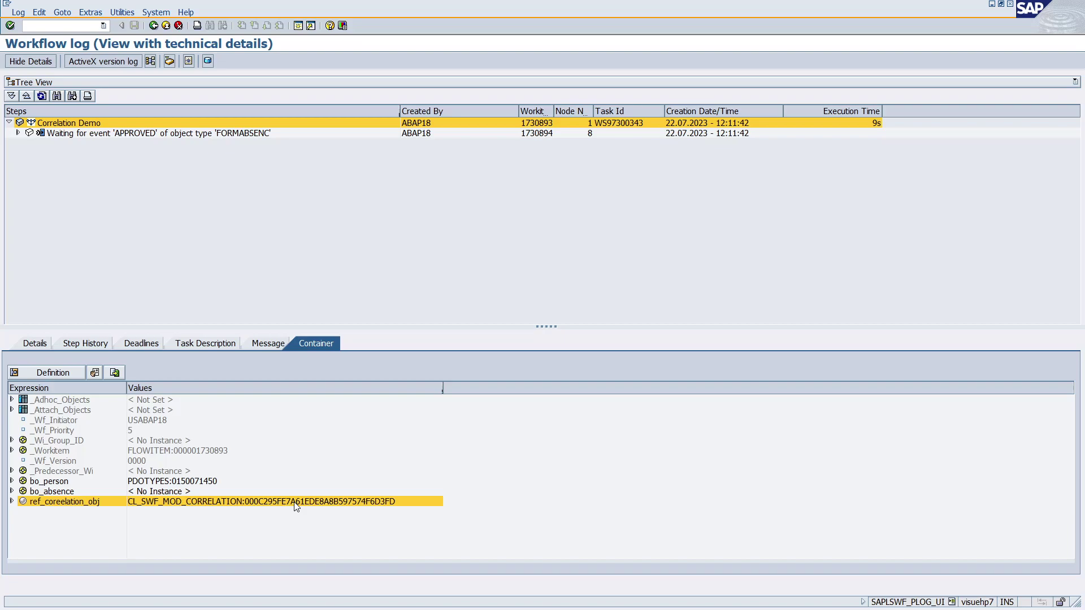
{"action": "left_click", "coordinate": [154, 492]}
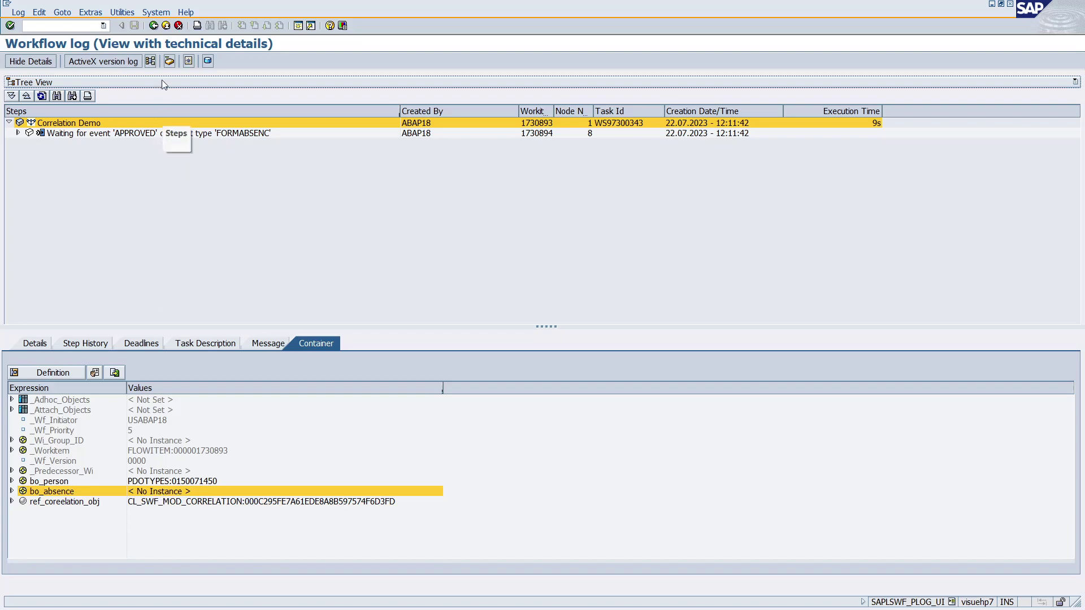
Step: Leave the technical log and view the Correlation Demo workflow's progress in the graphical workflow log
{"action": "left_click", "coordinate": [152, 30]}
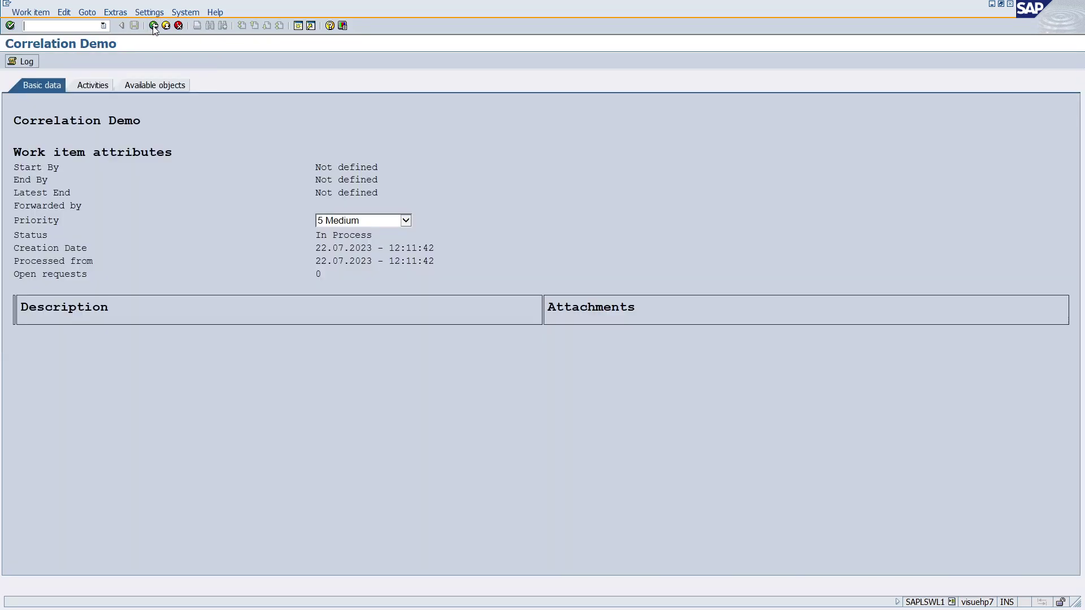
{"action": "left_click", "coordinate": [34, 64]}
{"action": "left_click", "coordinate": [38, 61]}
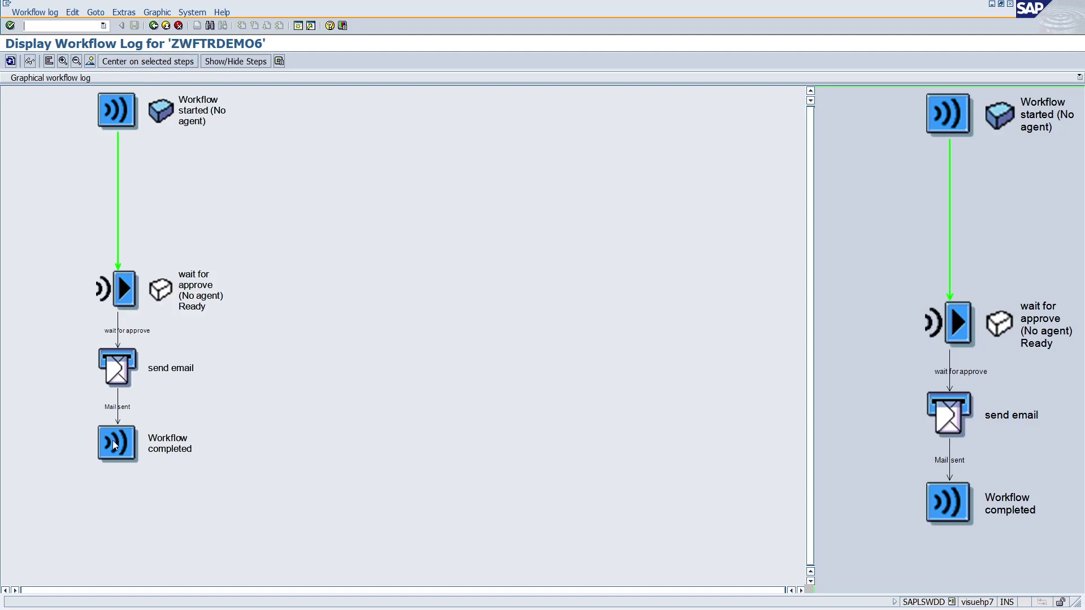
{"action": "left_click", "coordinate": [156, 26]}
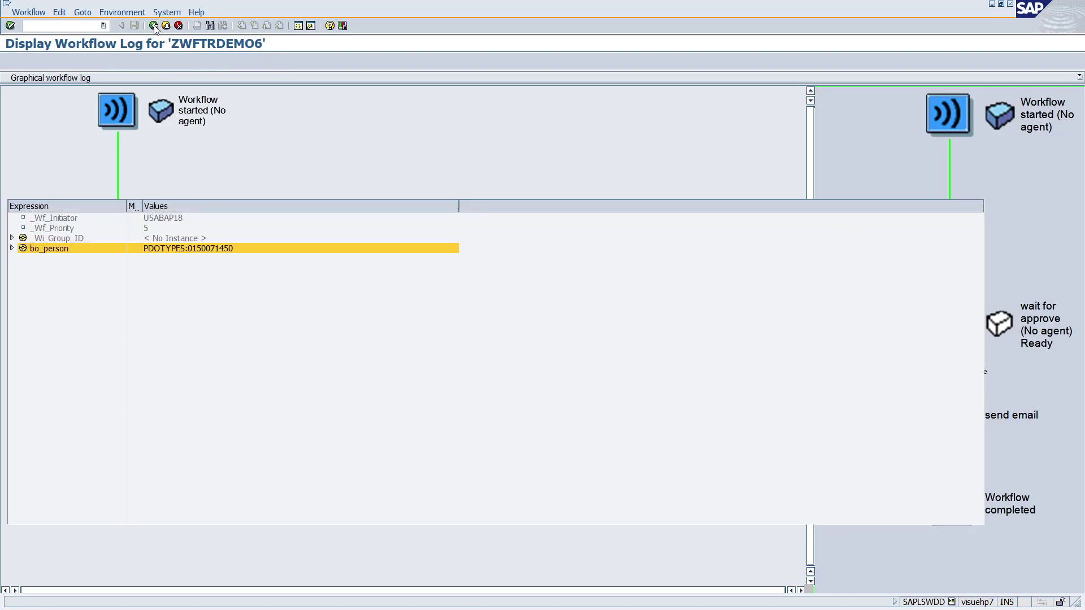
Step: Return to the Workflow Builder and review the event, object type and correlation in the "wait for approve" step
{"action": "left_click", "coordinate": [154, 26]}
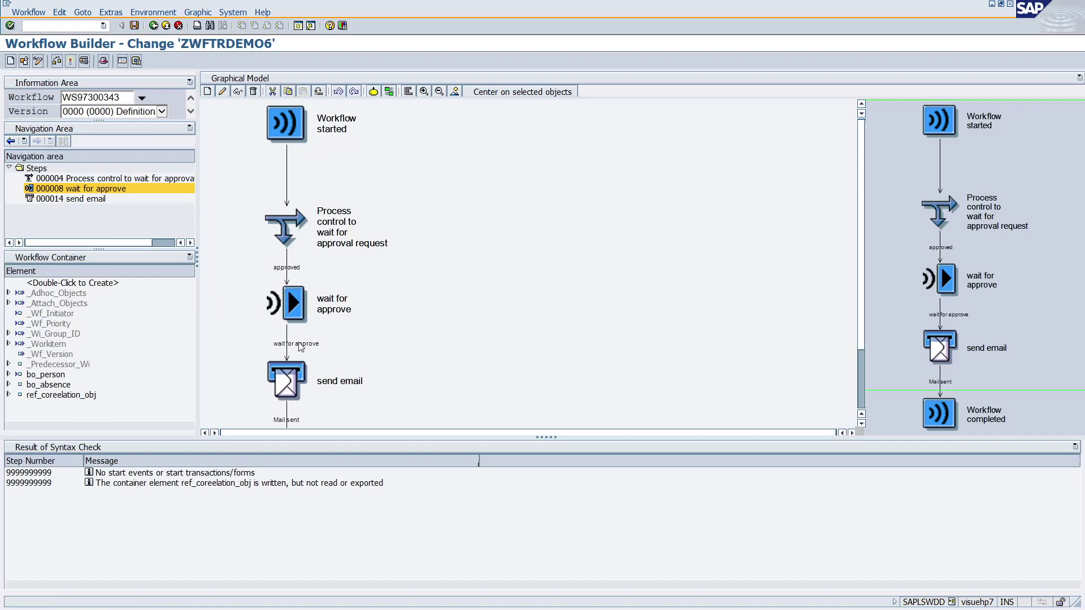
{"action": "double_click", "coordinate": [293, 305]}
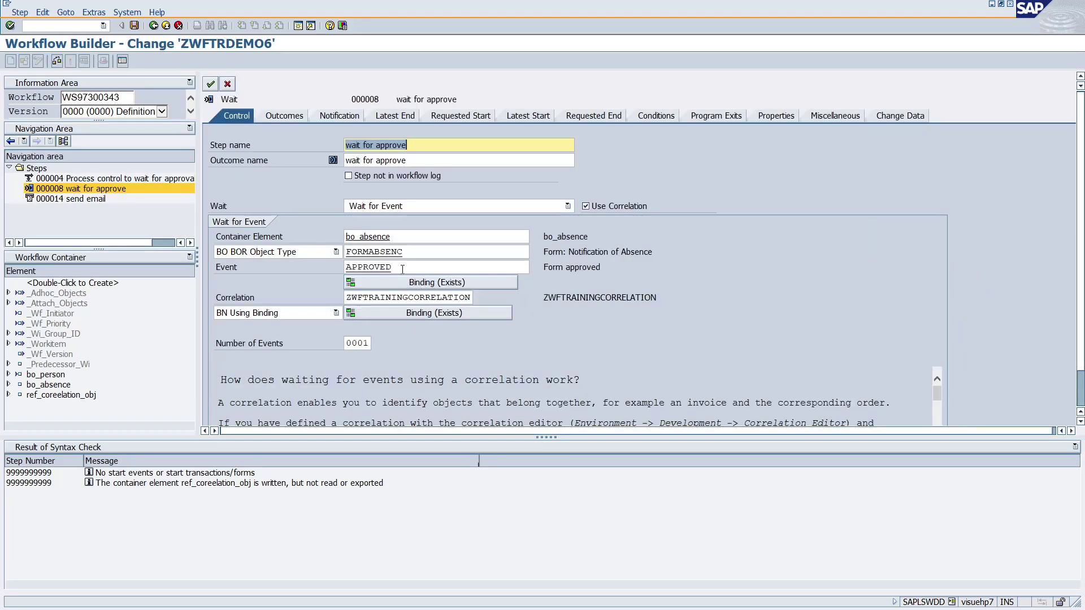
{"action": "left_click", "coordinate": [402, 268]}
{"action": "left_click", "coordinate": [397, 252]}
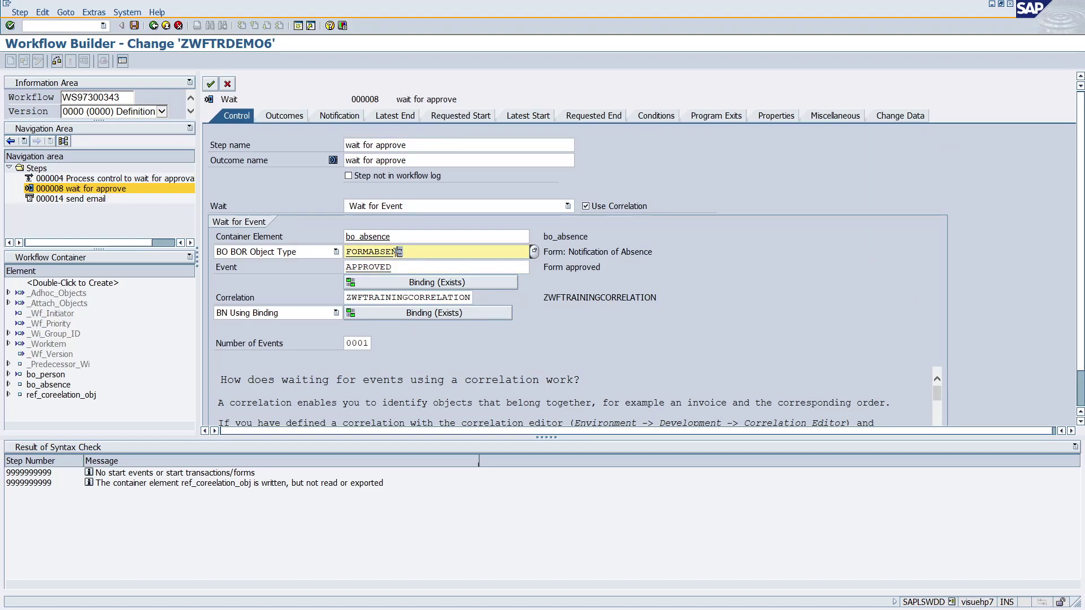
{"action": "left_click", "coordinate": [419, 297]}
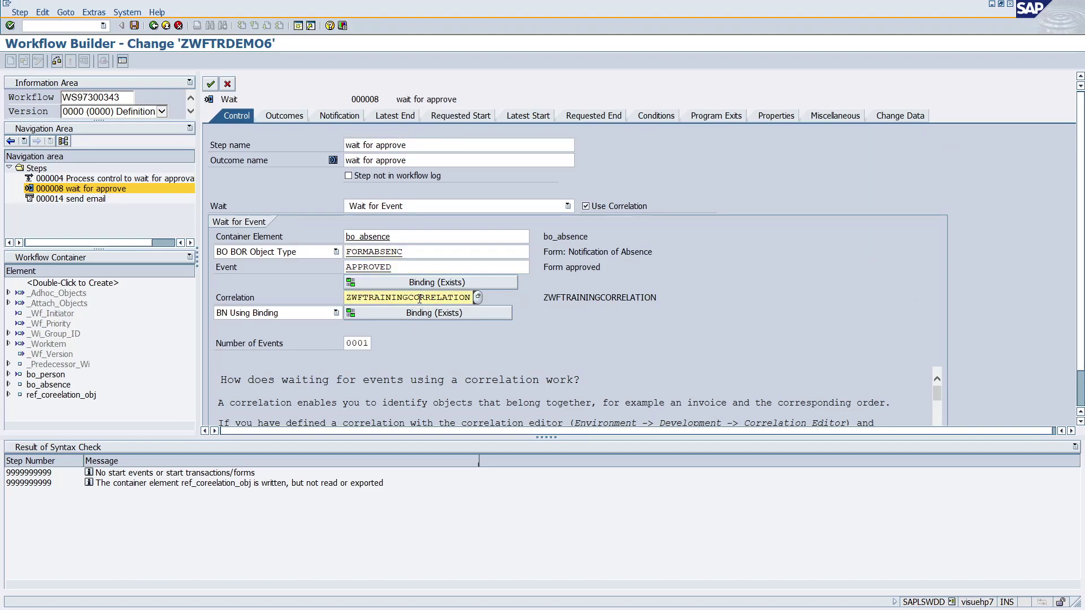
Step: Open the correlation's binding in the "wait for approve" step and bring up the Notepad notes to compare the personnel number
{"action": "left_click", "coordinate": [459, 314]}
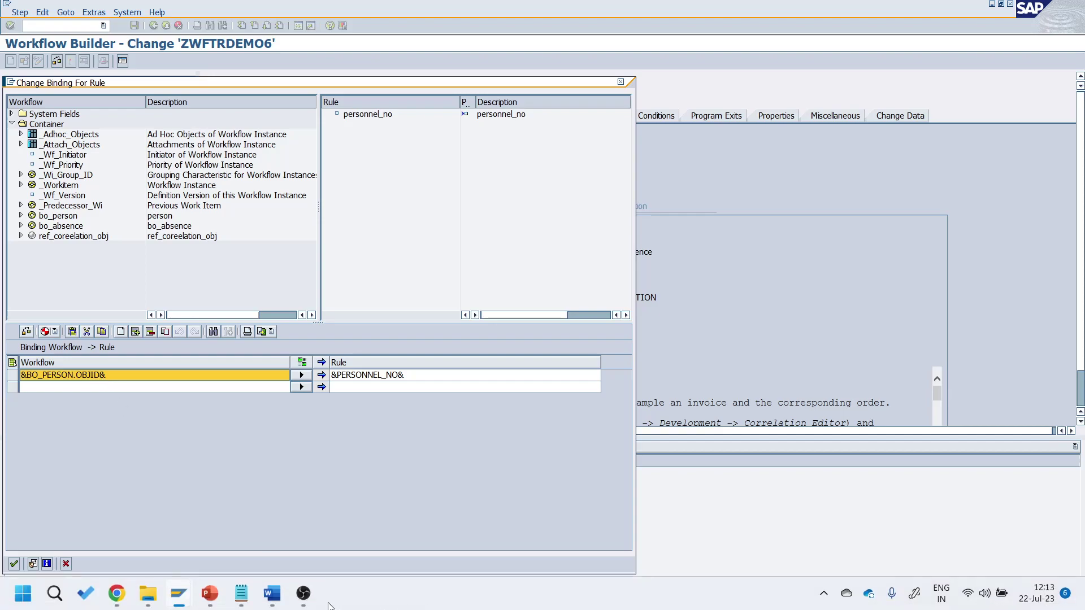
{"action": "mouse_move", "coordinate": [253, 601]}
{"action": "left_click", "coordinate": [286, 528]}
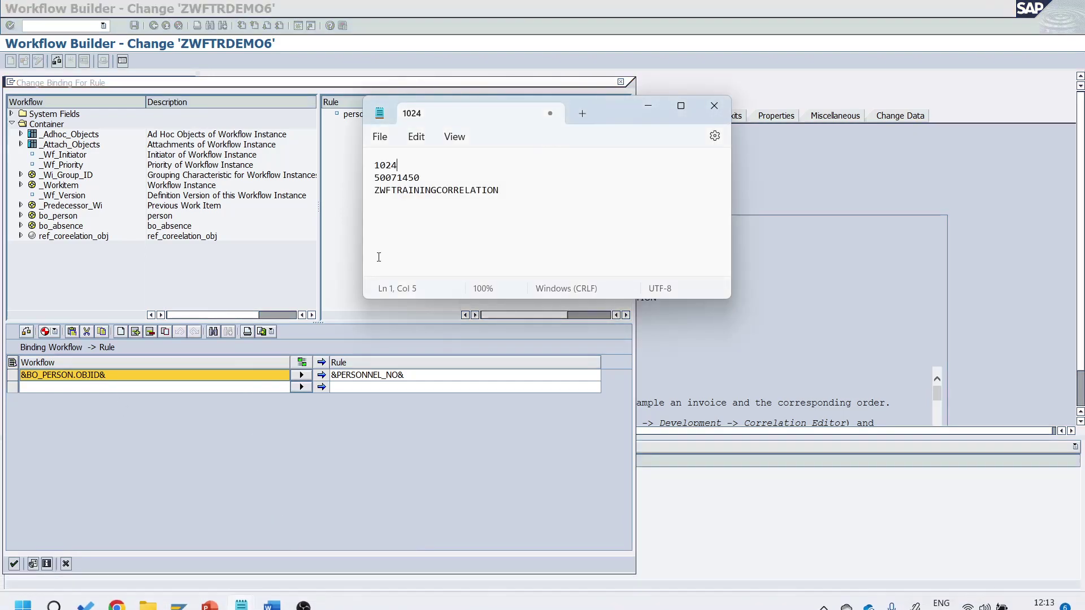
Step: Compare the noted personnel number with the rule binding, close the "wait for approve" step and leave the Workflow Builder
{"action": "left_click_drag", "start_coordinate": [425, 178], "coordinate": [373, 177]}
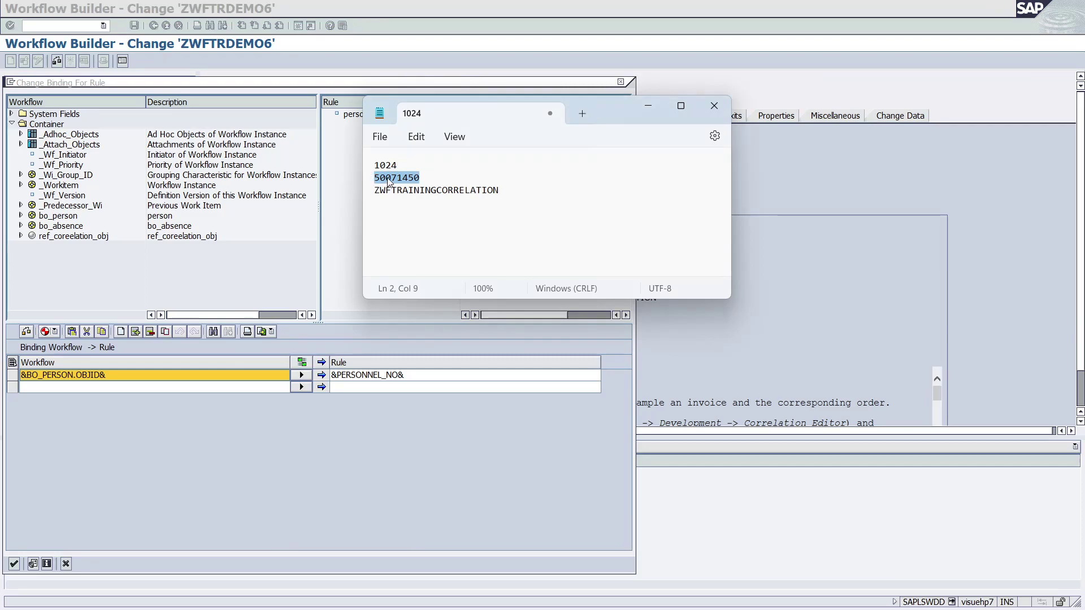
{"action": "left_click", "coordinate": [388, 377]}
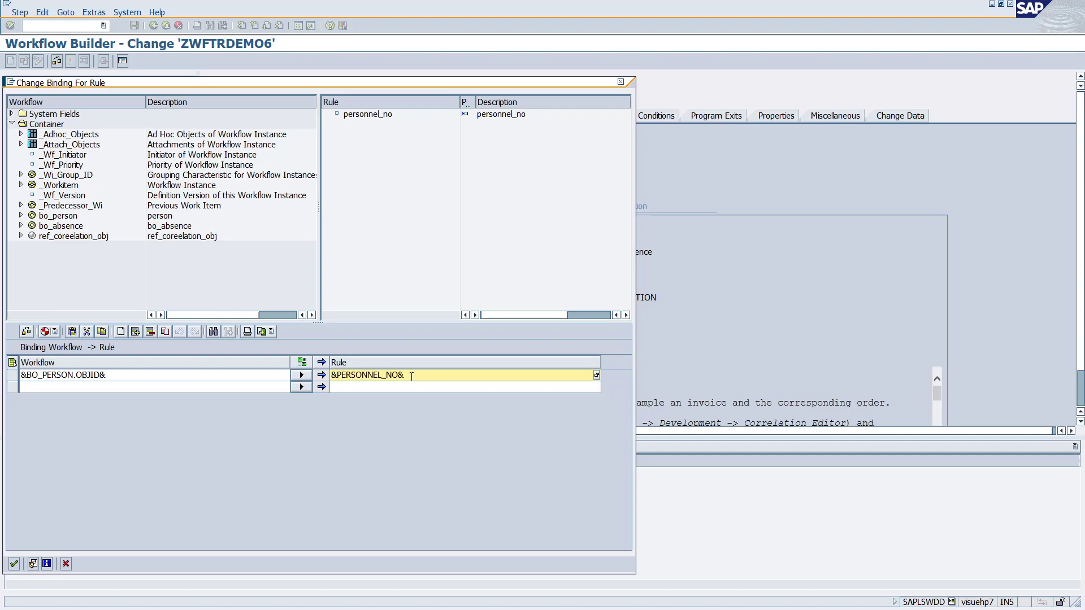
{"action": "left_click", "coordinate": [621, 84]}
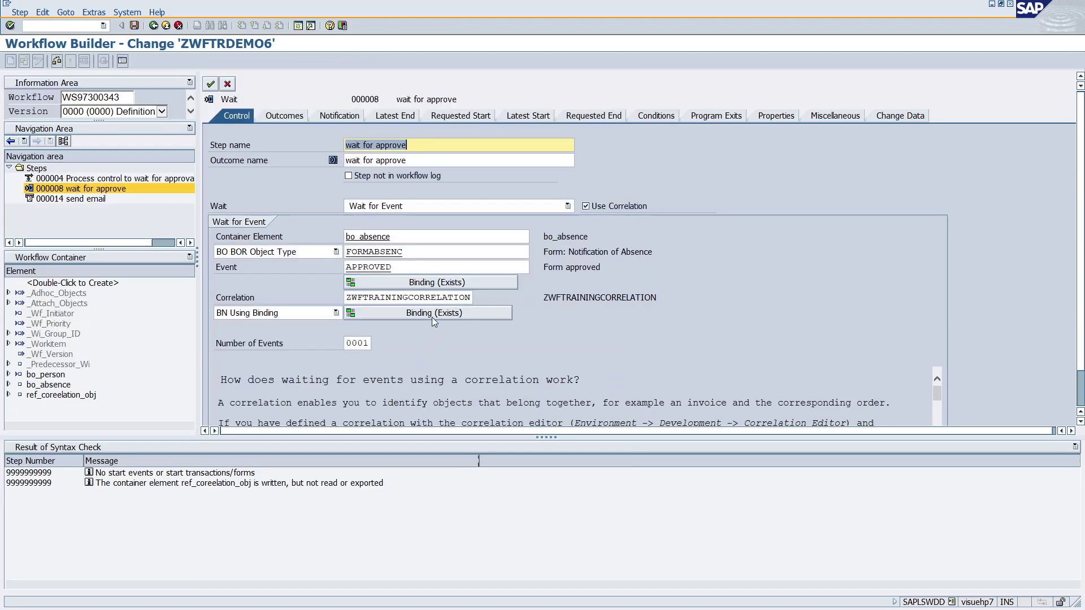
{"action": "left_click", "coordinate": [208, 84]}
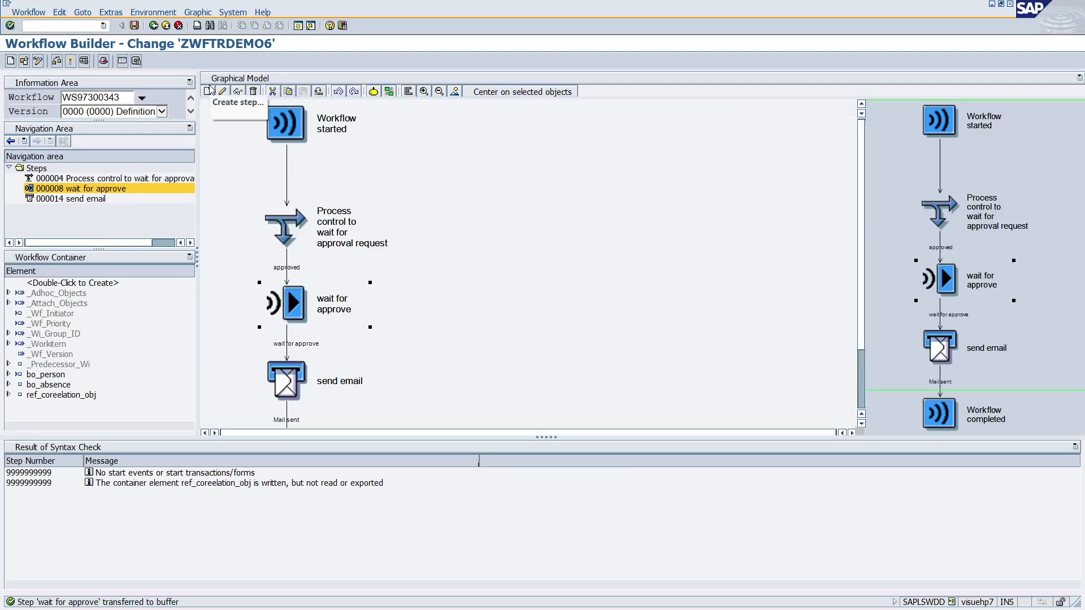
{"action": "left_click", "coordinate": [152, 27]}
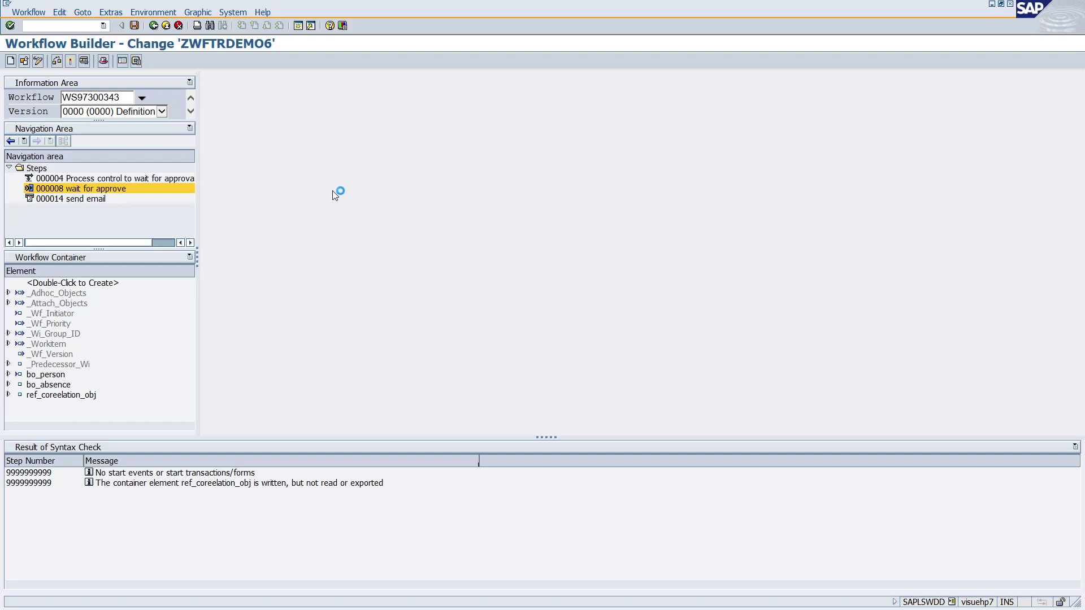
Step: Reopen workflow ZWFTRDEMO6 in the Workflow Builder with transaction /NSWDD
{"action": "left_click", "coordinate": [103, 25]}
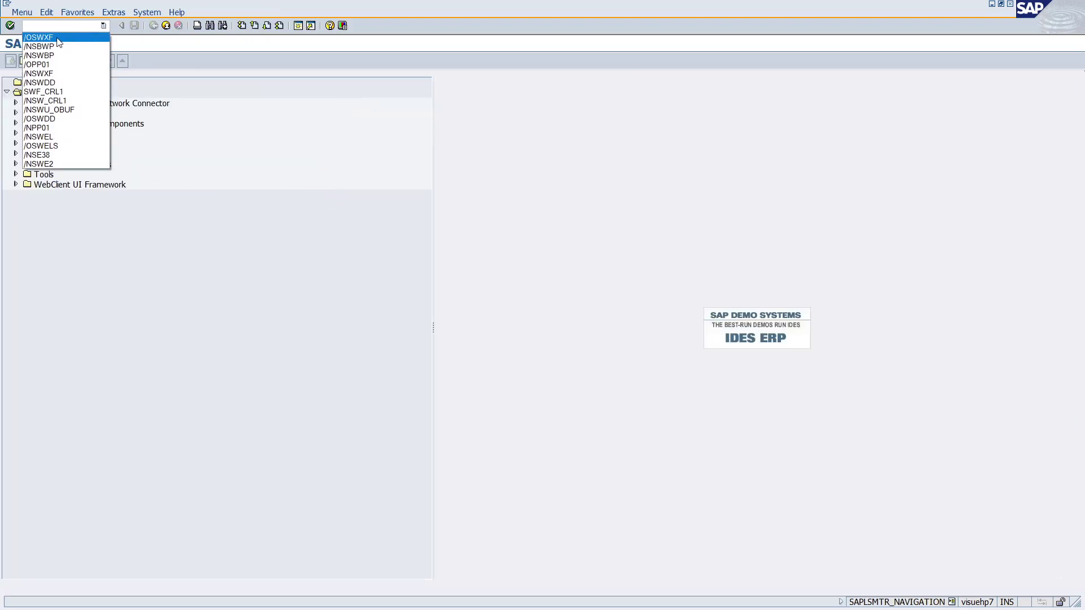
{"action": "left_click", "coordinate": [48, 74]}
{"action": "left_click", "coordinate": [104, 26]}
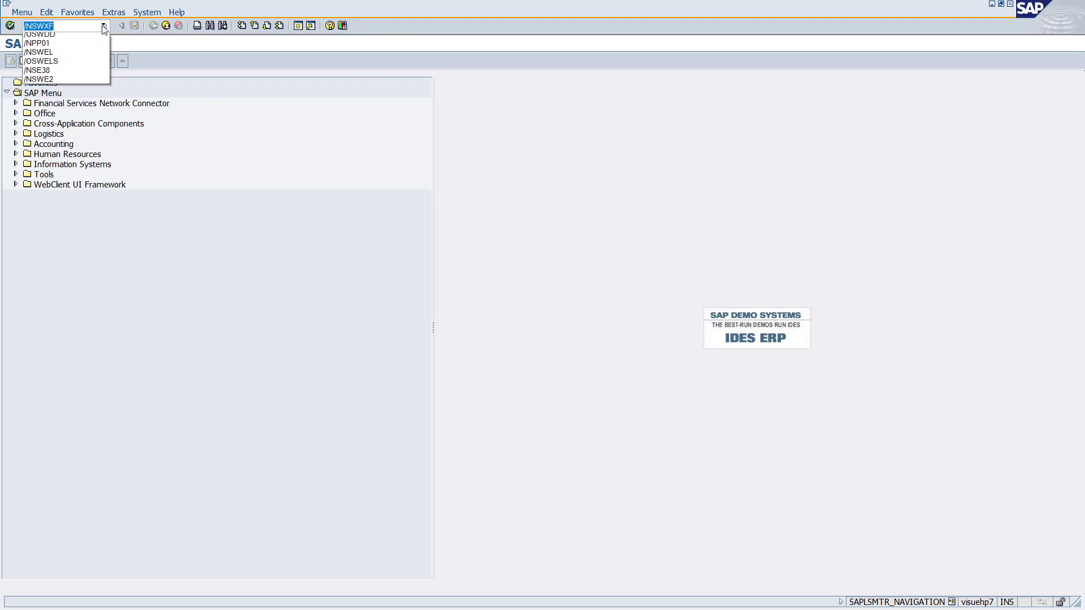
{"action": "left_click", "coordinate": [48, 75]}
{"action": "key", "text": "Return"}
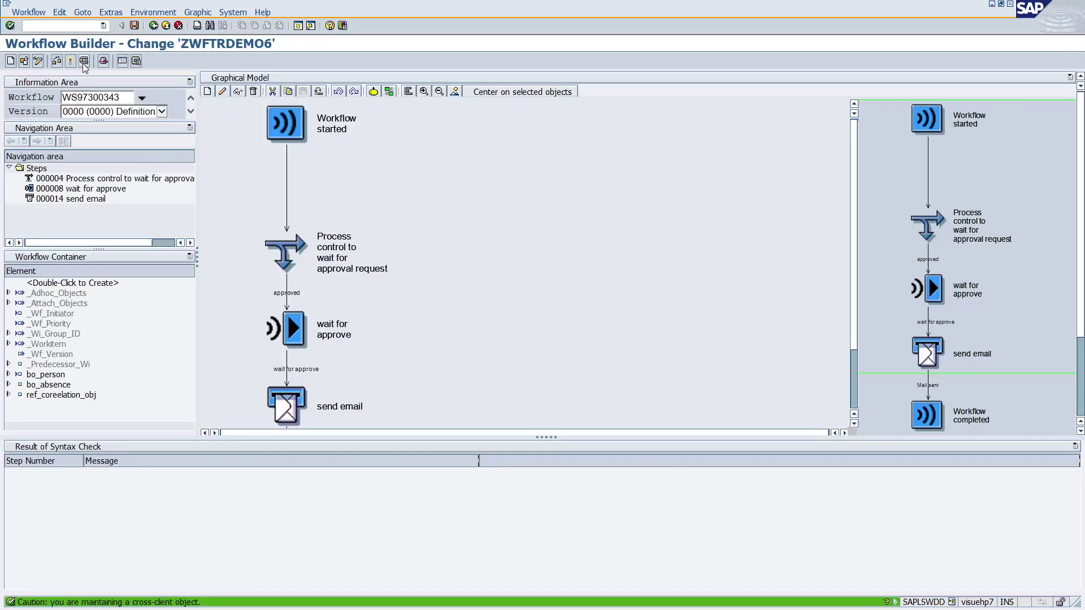
Step: Open the test screen for ZWFTRDEMO6 and select the newest Correlation Demo run in its outcome list
{"action": "key", "text": "F8"}
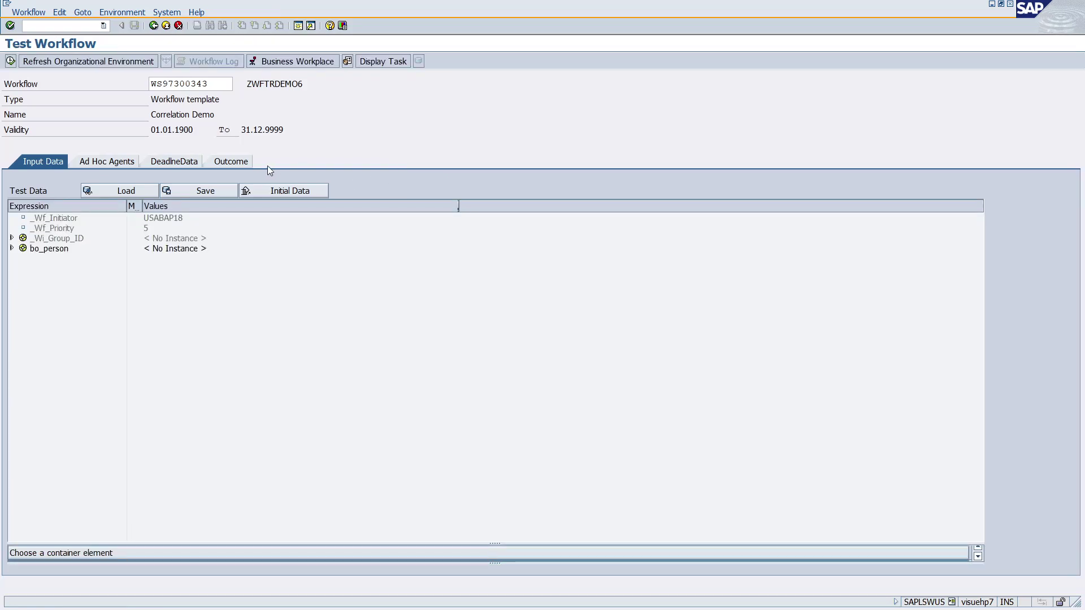
{"action": "left_click", "coordinate": [286, 248]}
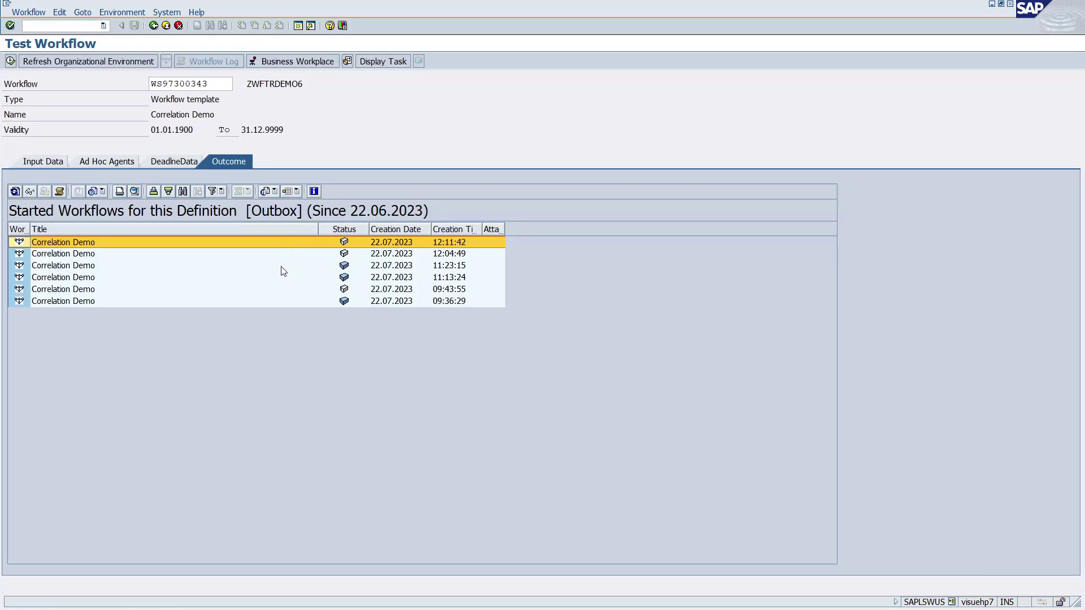
{"action": "left_click", "coordinate": [76, 244]}
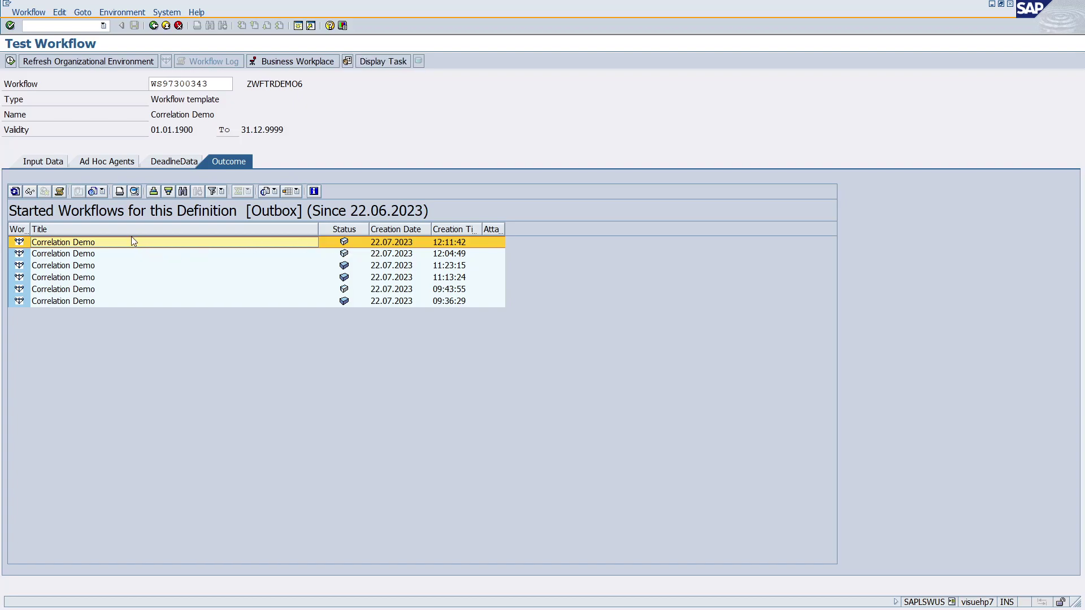
Step: Open the selected run's workflow log, choosing External person as PD object type, and display its graphical log
{"action": "left_click", "coordinate": [60, 192]}
{"action": "scroll", "coordinate": [235, 231], "scroll_direction": "down", "scroll_amount": 5}
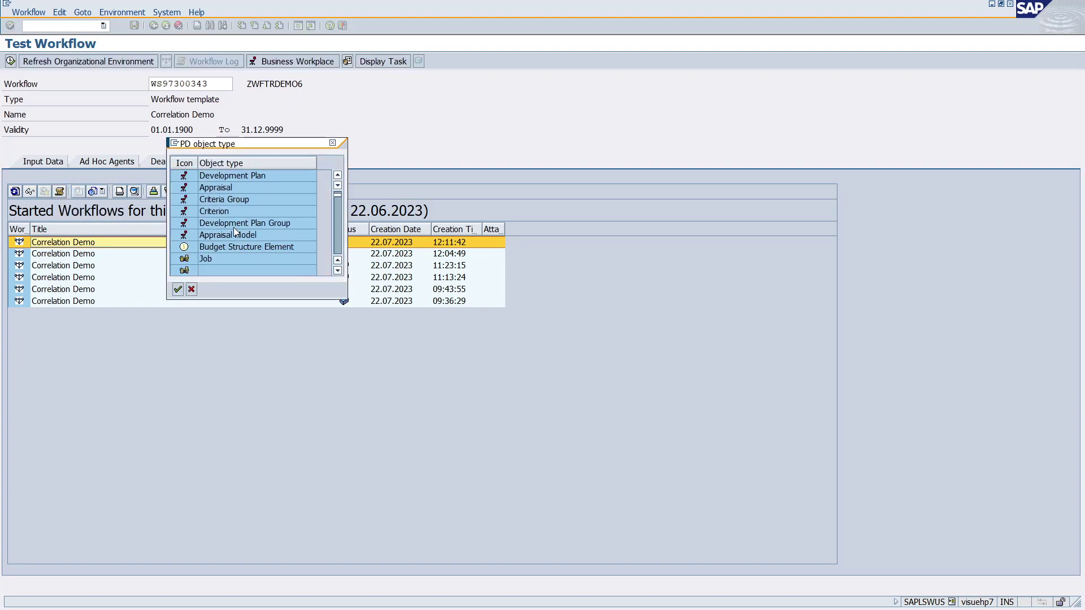
{"action": "scroll", "coordinate": [229, 225], "scroll_direction": "down", "scroll_amount": 8}
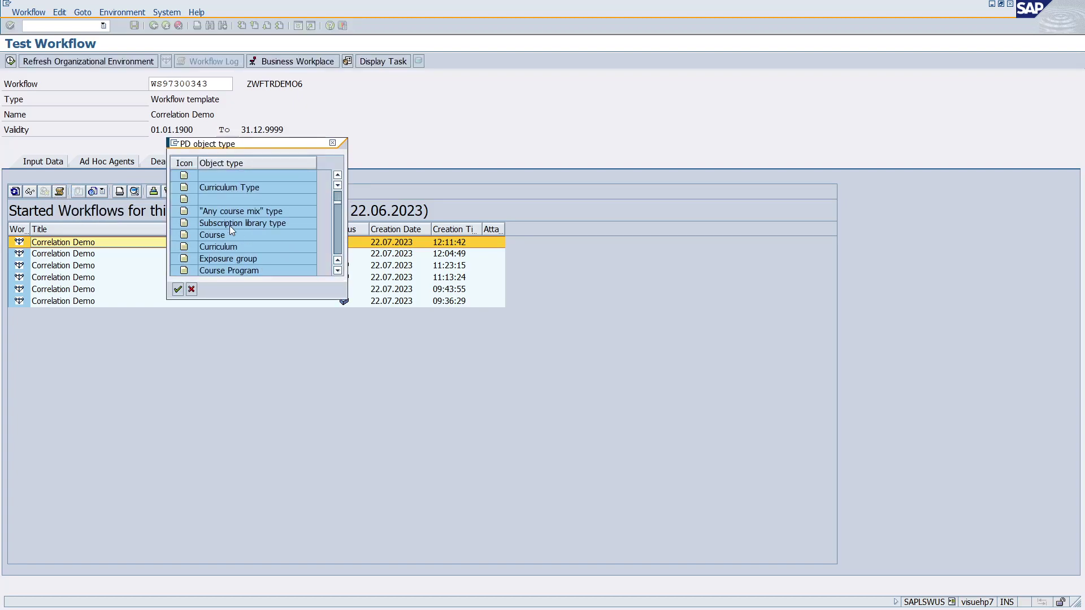
{"action": "left_click", "coordinate": [214, 240]}
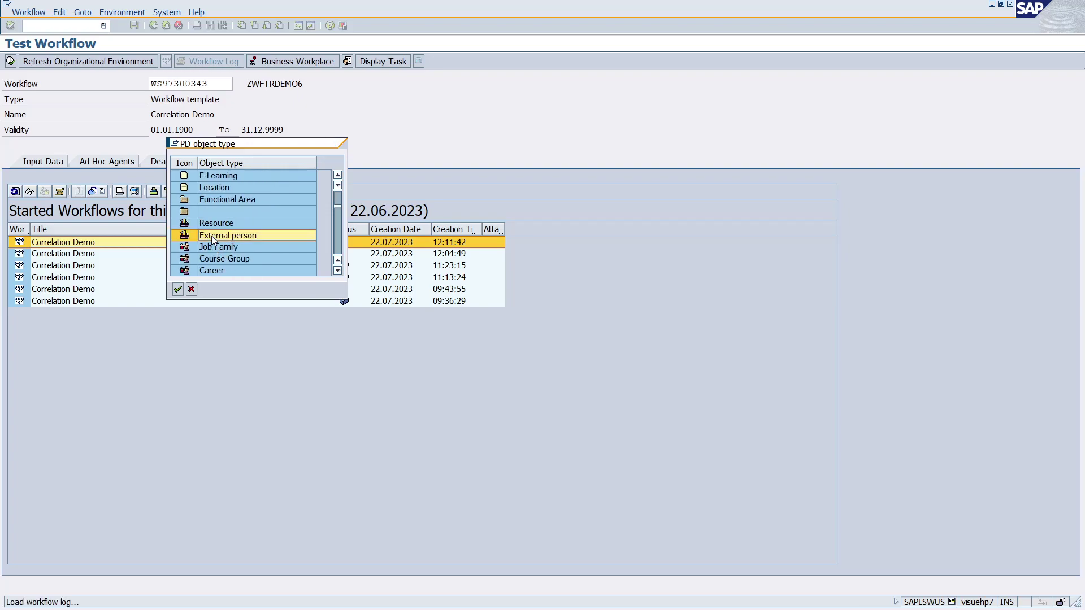
{"action": "left_click", "coordinate": [177, 289]}
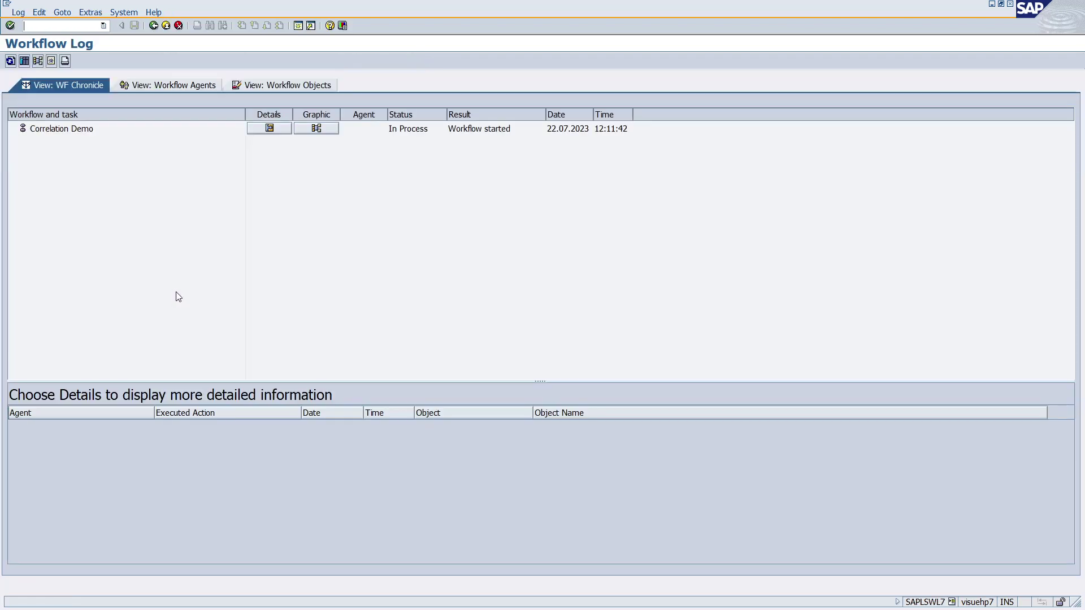
{"action": "left_click", "coordinate": [23, 61]}
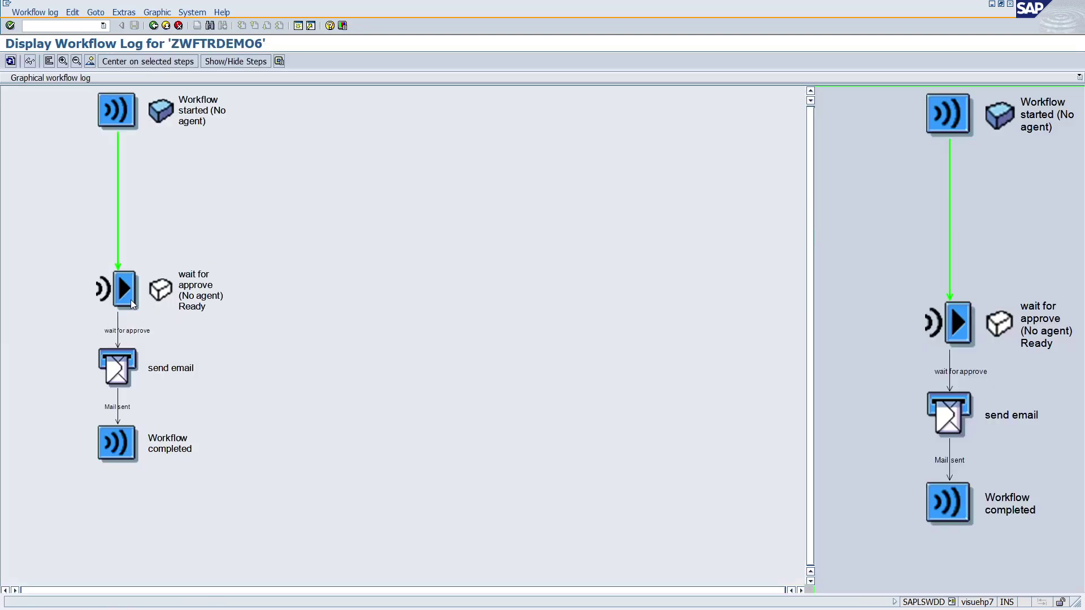
Step: Switch to the SAP Easy Access session and open the Business Workplace with transaction SBWP
{"action": "key", "text": "alt+Tab"}
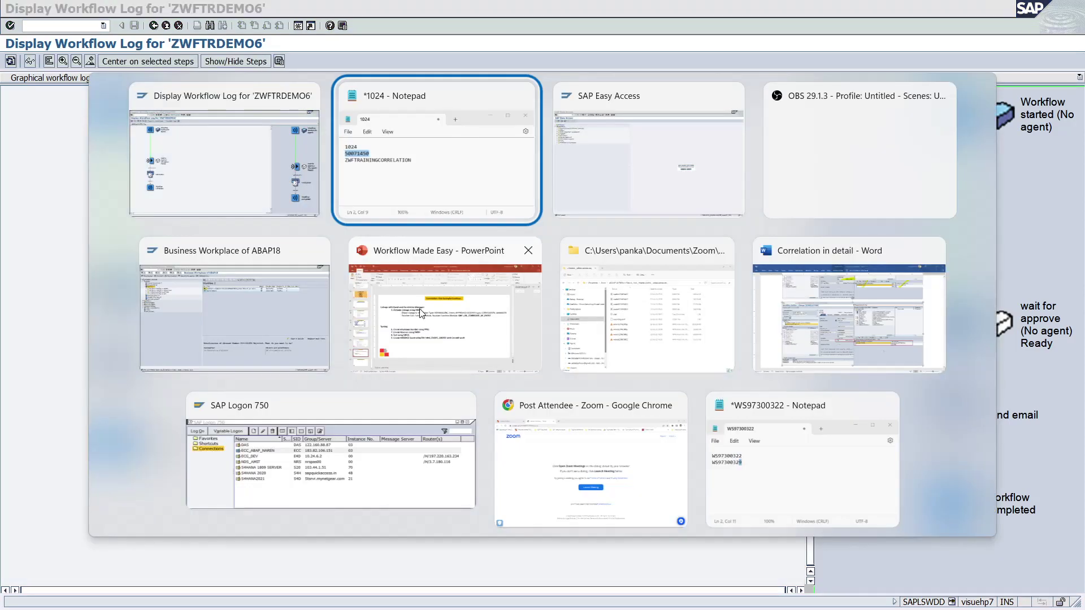
{"action": "key", "text": "alt+Tab"}
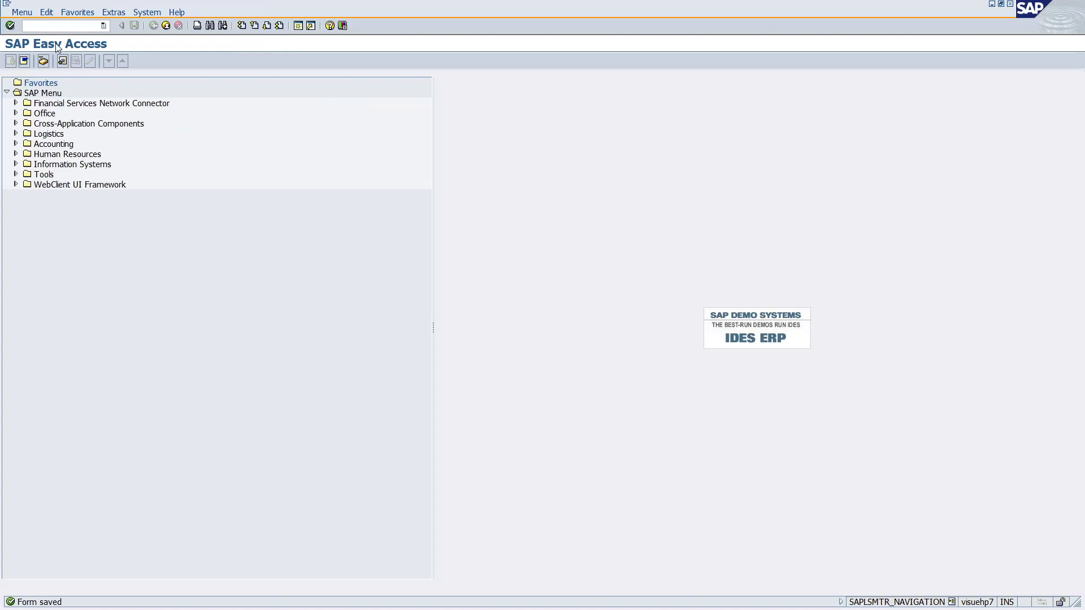
{"action": "left_click", "coordinate": [102, 26]}
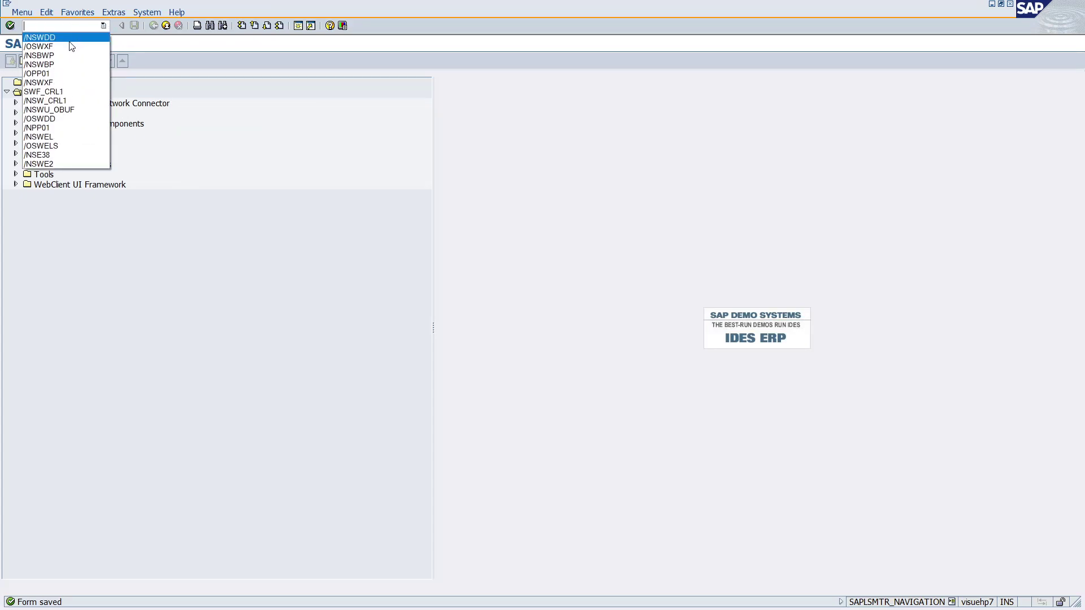
{"action": "left_click", "coordinate": [50, 64]}
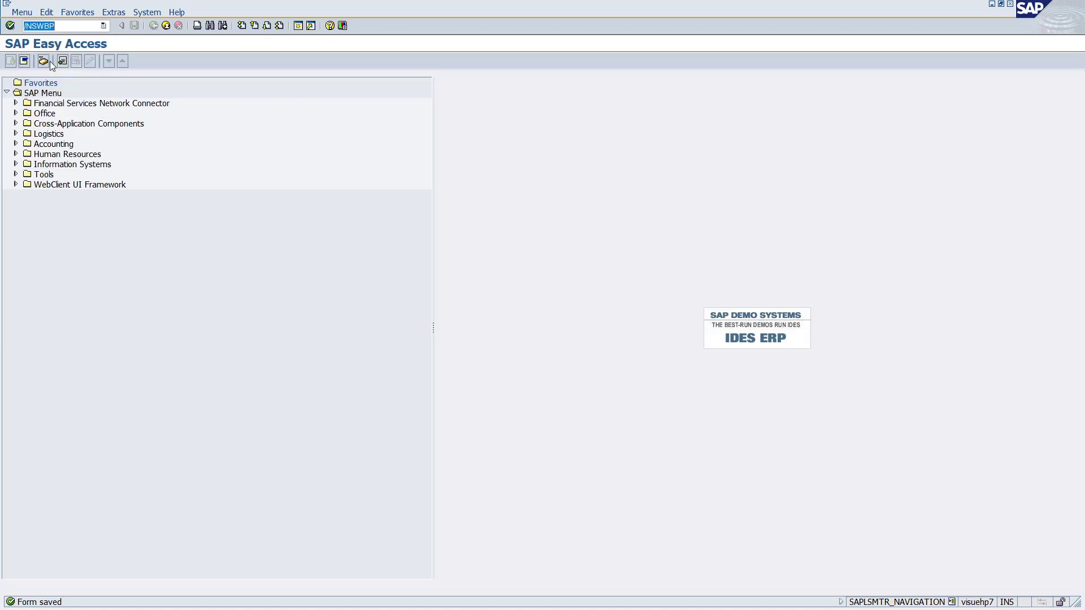
{"action": "left_click", "coordinate": [70, 23]}
{"action": "key", "text": "BackSpace"}
{"action": "key", "text": "BackSpace"}
{"action": "key", "text": "BackSpace"}
{"action": "key", "text": "BackSpace"}
{"action": "type", "text": "SWBP"}
{"action": "key", "text": "Return"}
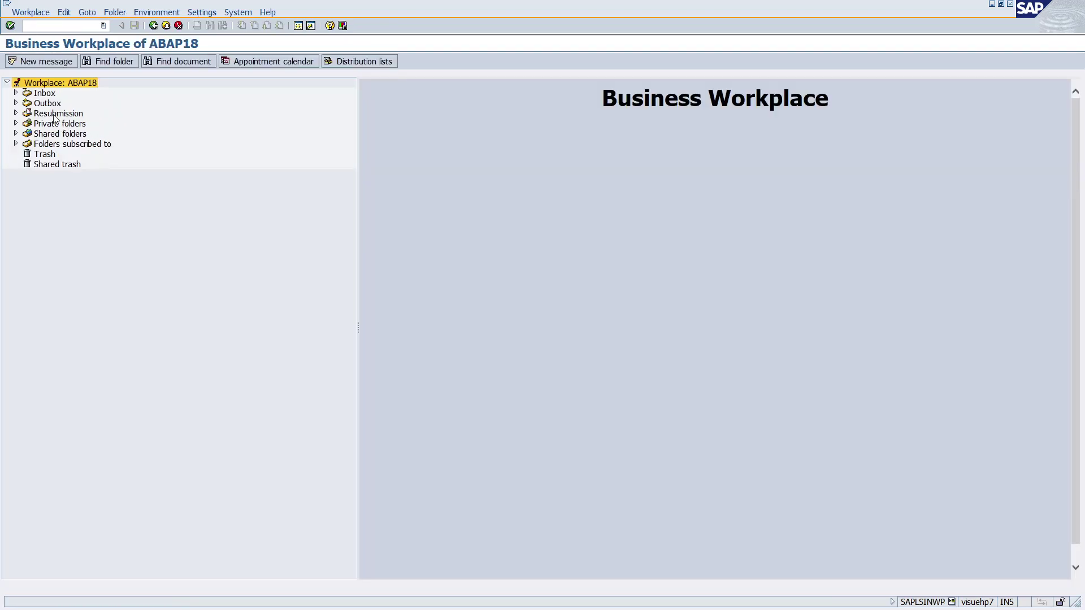
Step: Open the "Approve notification of absence" work item from the workflow inbox and check its notification and personnel numbers
{"action": "left_click", "coordinate": [42, 94]}
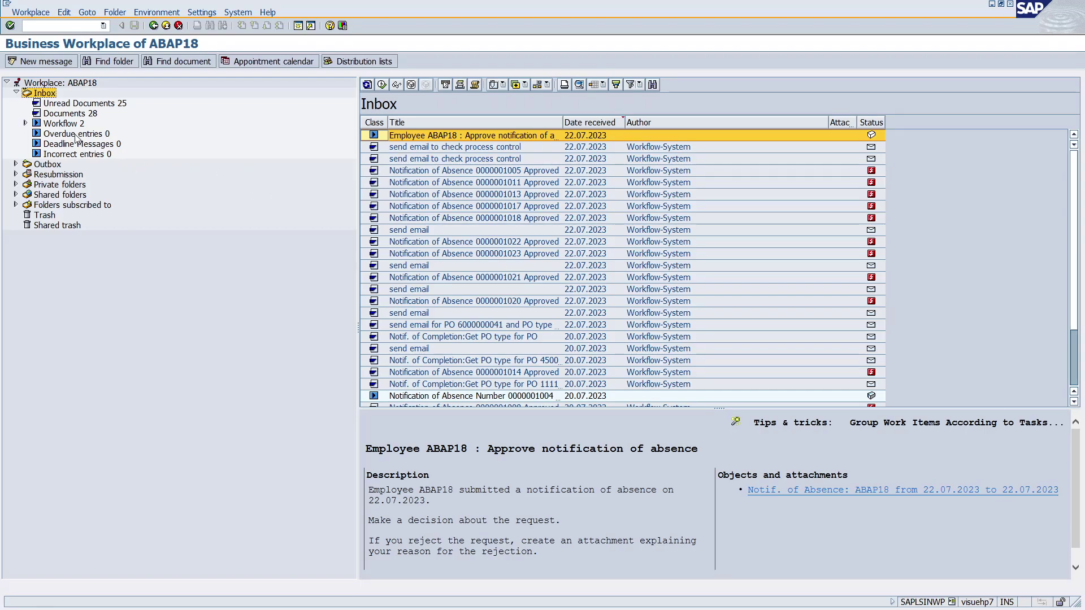
{"action": "left_click", "coordinate": [63, 123]}
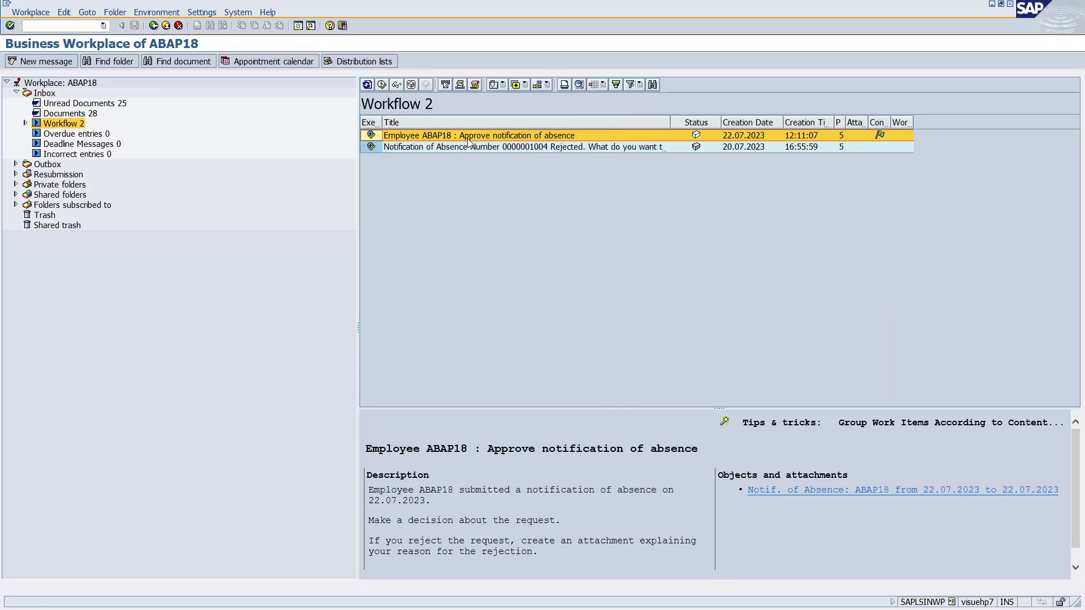
{"action": "double_click", "coordinate": [512, 136]}
{"action": "left_click_drag", "start_coordinate": [124, 100], "coordinate": [100, 99]}
{"action": "left_click_drag", "start_coordinate": [101, 177], "coordinate": [148, 177]}
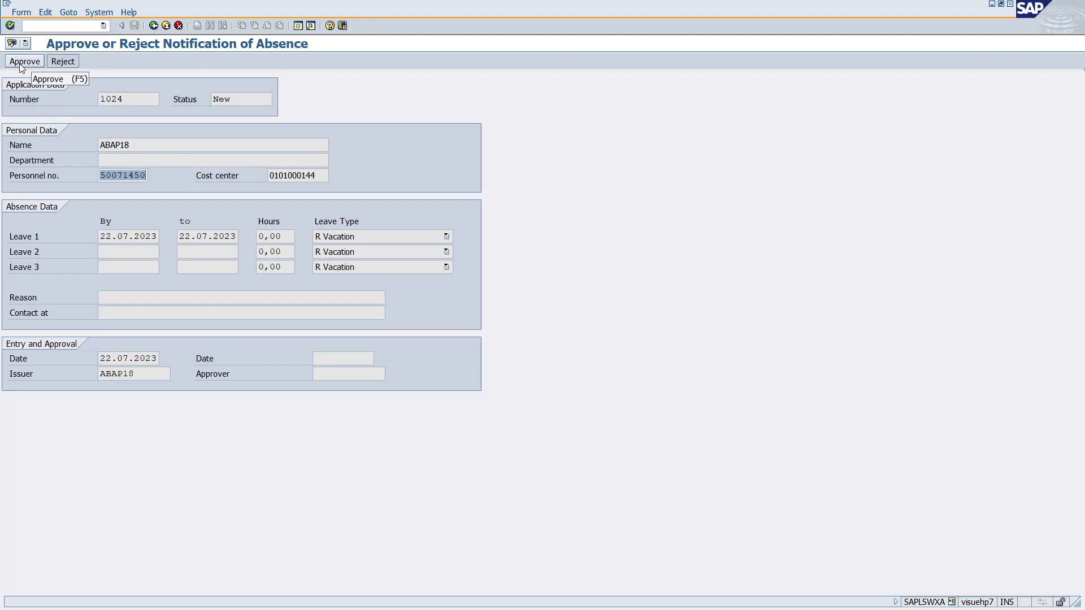
Step: Call transaction /NSE38 and open the source code of program zwftrainingcreateevent for editing
{"action": "left_click", "coordinate": [31, 26]}
{"action": "type", "text": "/NSE38"}
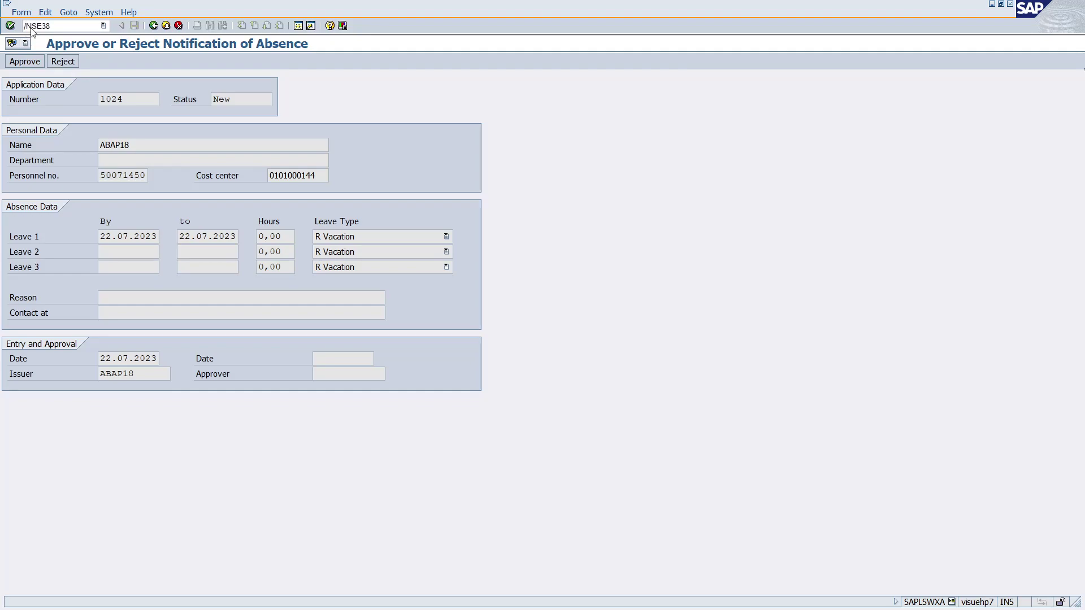
{"action": "key", "text": "Return"}
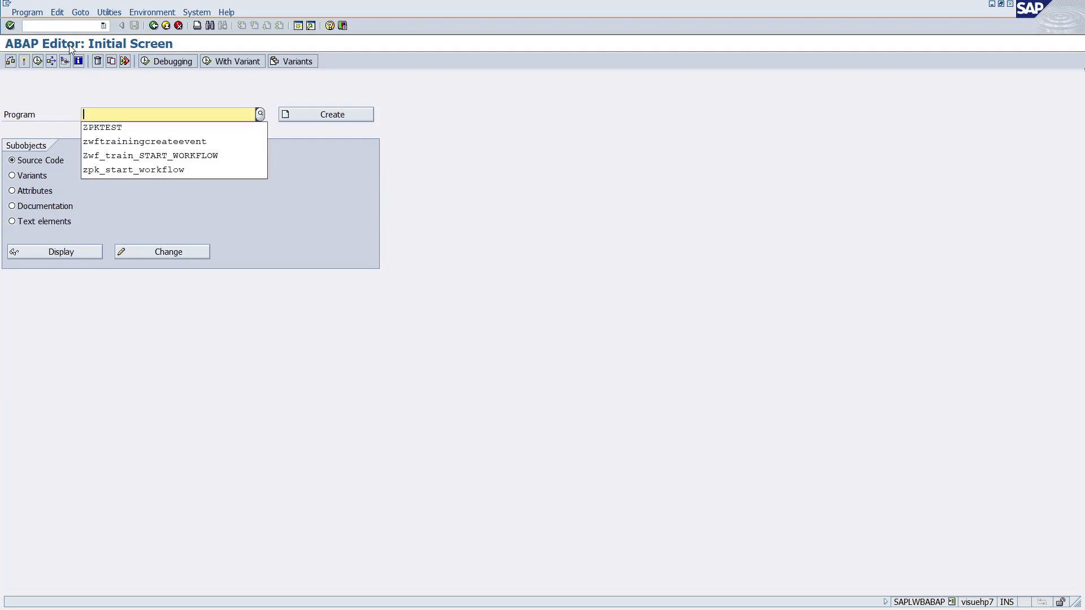
{"action": "left_click", "coordinate": [152, 141]}
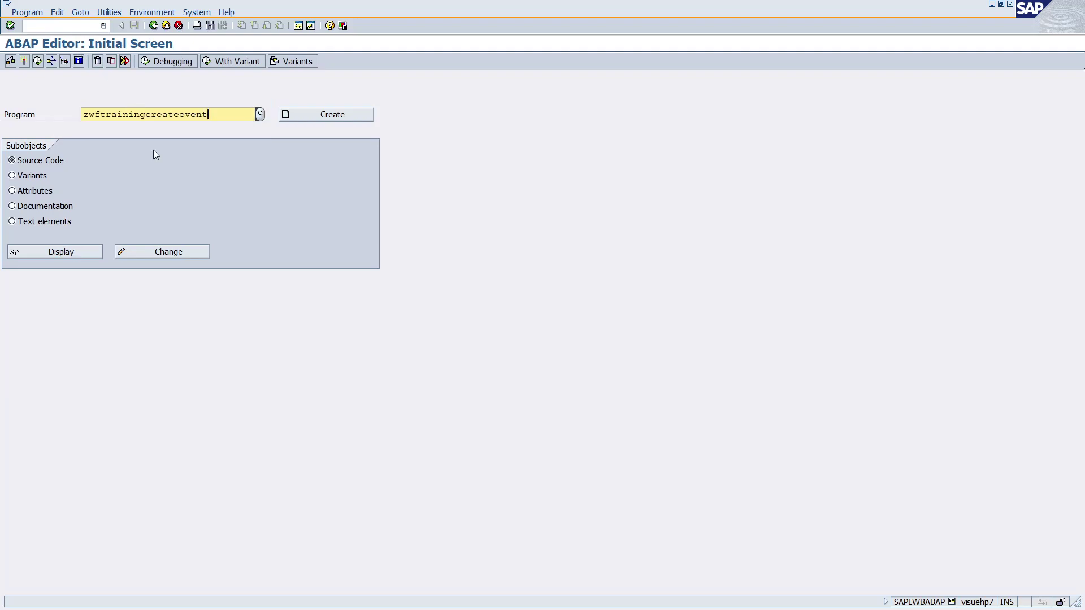
{"action": "left_click", "coordinate": [123, 251]}
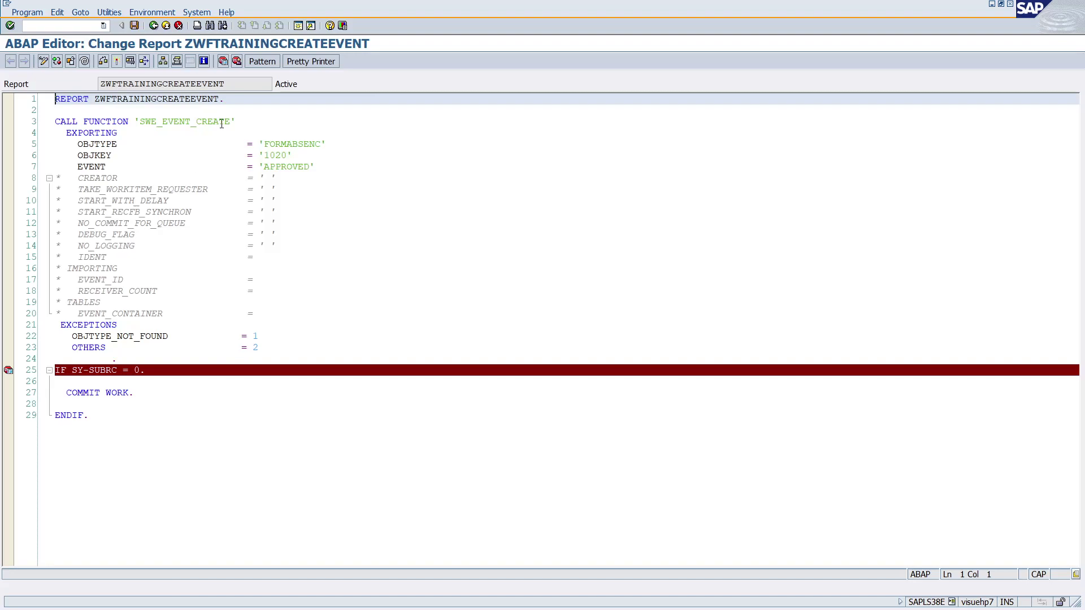
Step: Review the OBJTYPE, OBJKEY and EVENT parameters passed to function SWE_EVENT_CREATE in the report
{"action": "left_click_drag", "start_coordinate": [221, 124], "coordinate": [140, 123]}
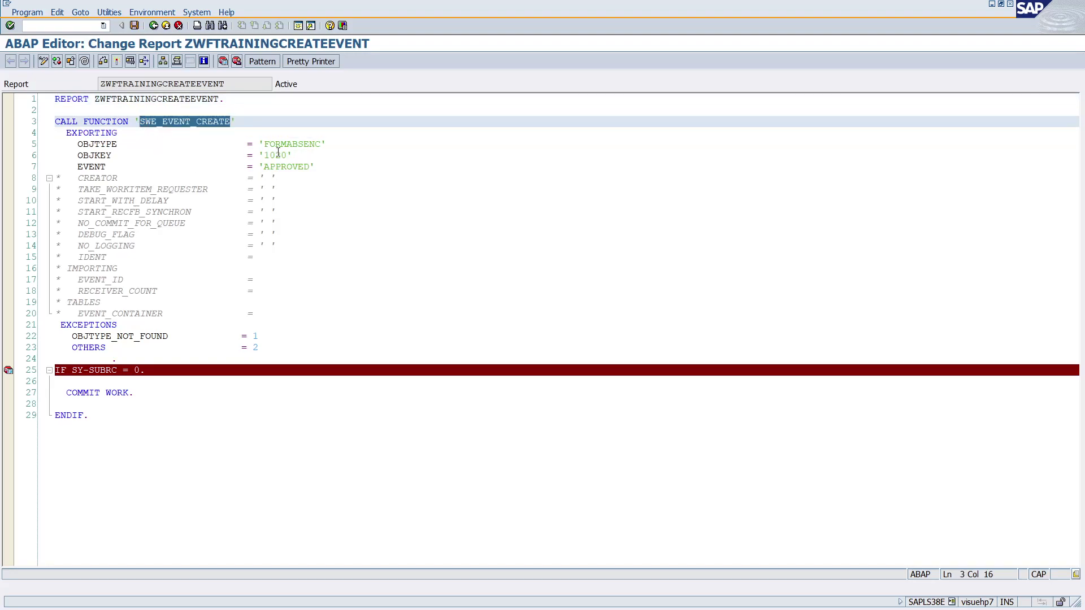
{"action": "left_click_drag", "start_coordinate": [80, 146], "coordinate": [337, 146]}
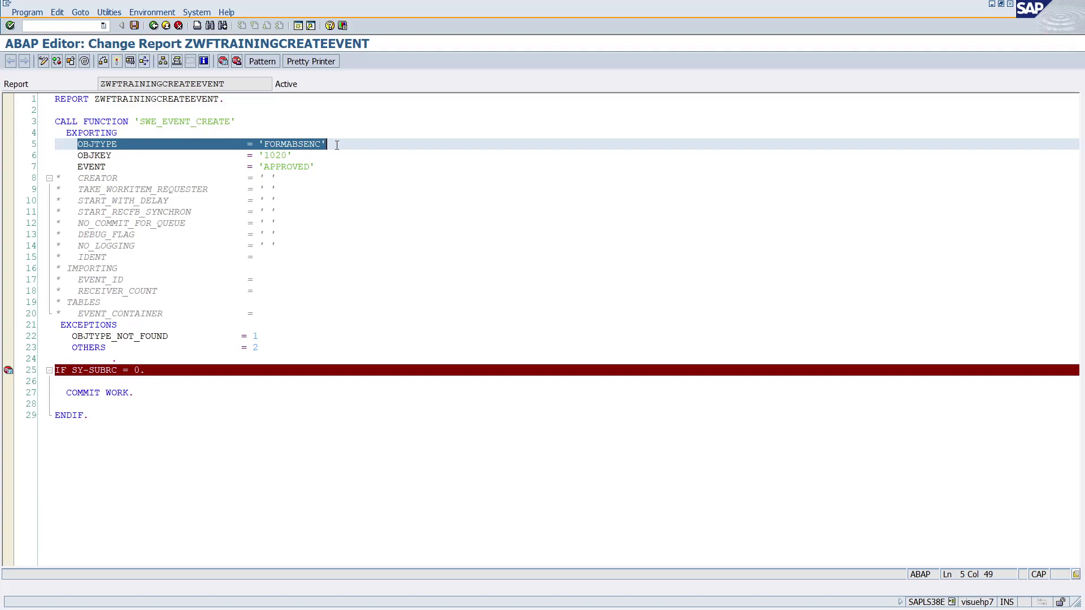
{"action": "left_click_drag", "start_coordinate": [74, 156], "coordinate": [317, 157]}
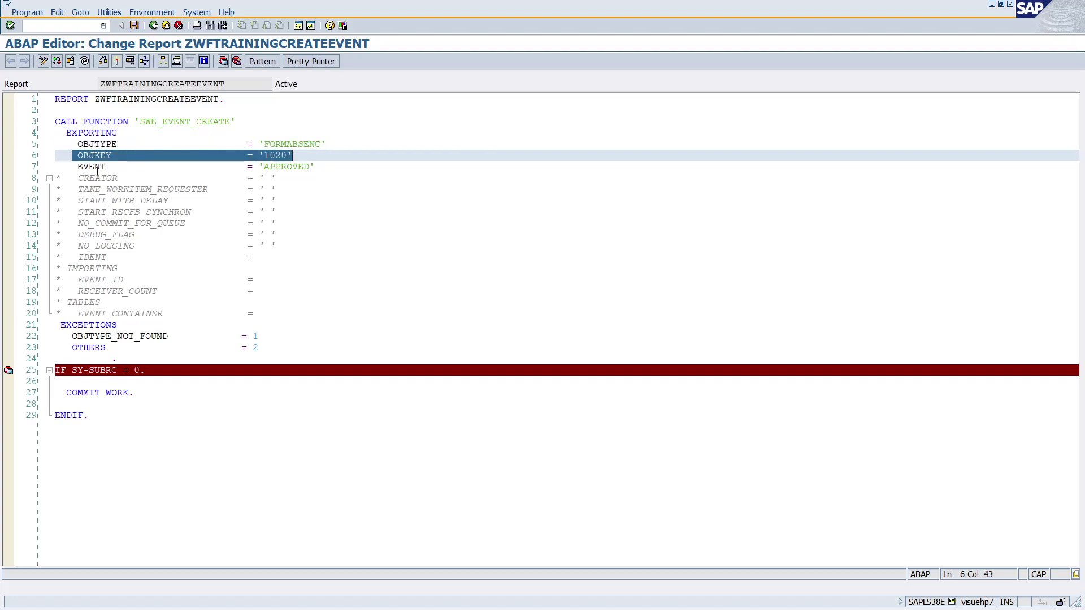
{"action": "left_click_drag", "start_coordinate": [75, 168], "coordinate": [347, 167]}
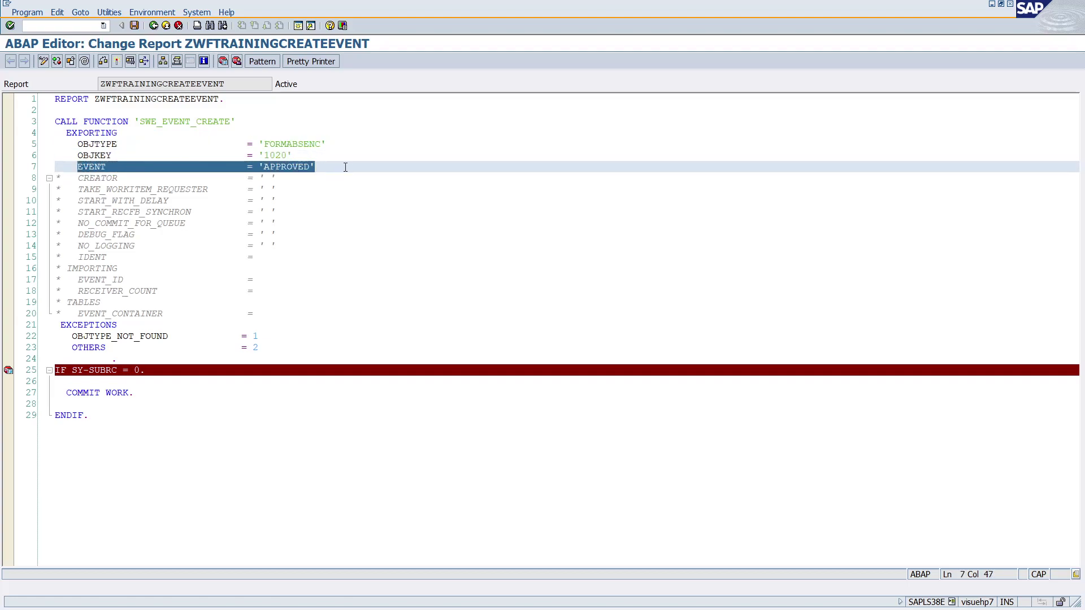
{"action": "left_click", "coordinate": [336, 167]}
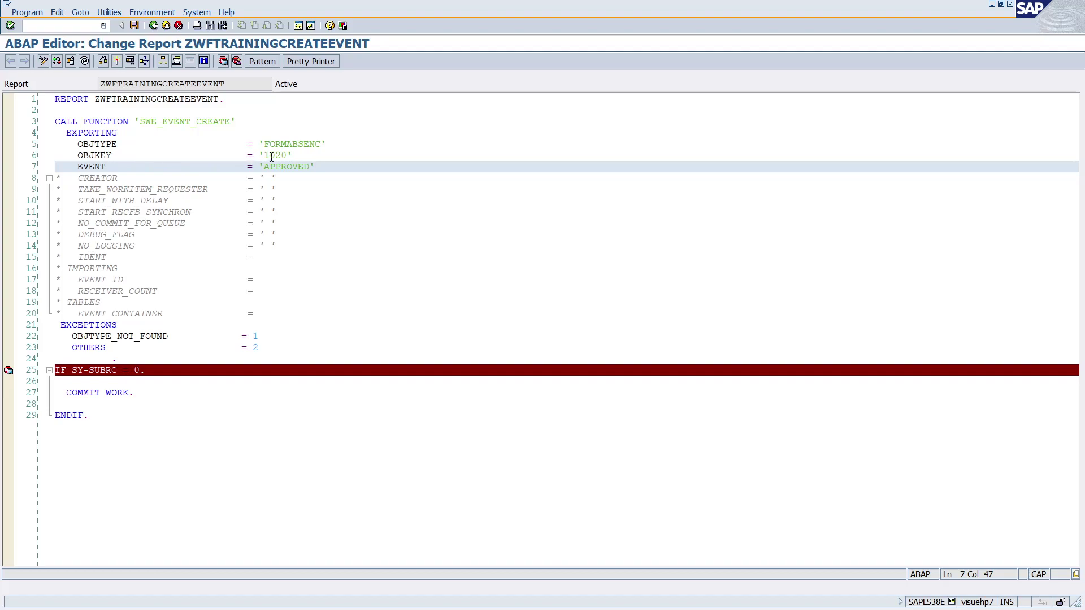
Step: Set the OBJKEY parameter of the SWE_EVENT_CREATE call to '1024'
{"action": "left_click_drag", "start_coordinate": [264, 155], "coordinate": [289, 156]}
{"action": "left_click", "coordinate": [291, 157]}
{"action": "key", "text": "BackSpace"}
{"action": "type", "text": "4"}
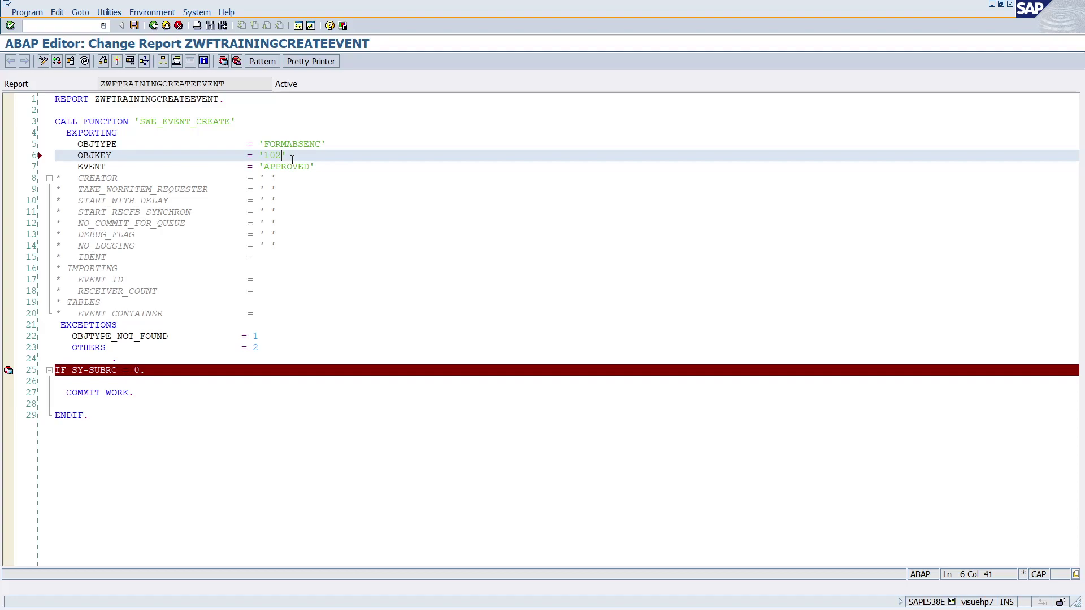
{"action": "mouse_move", "coordinate": [252, 605]}
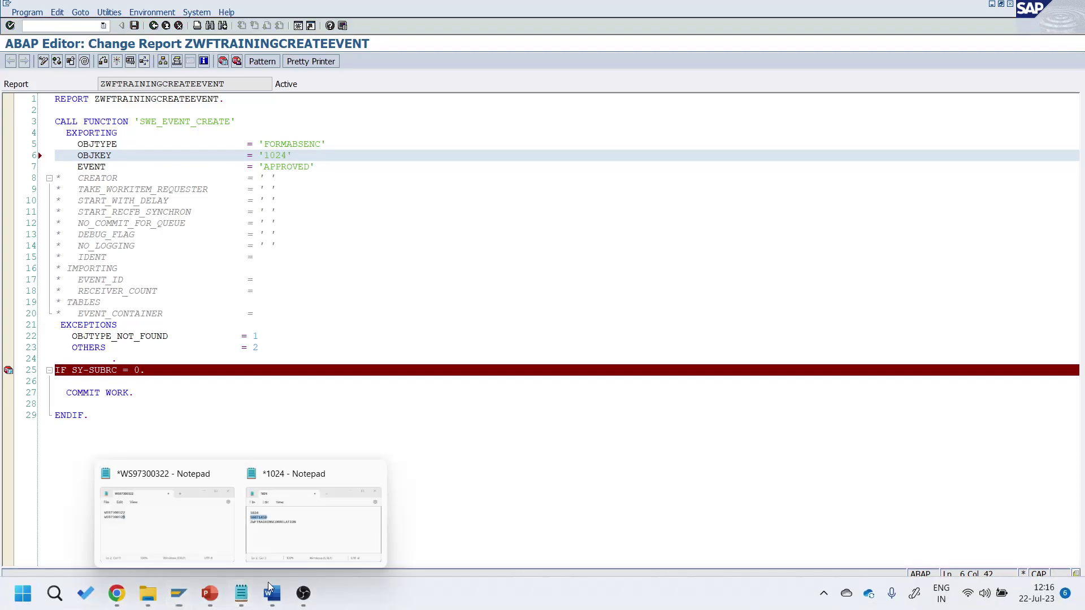
Step: Compare the notification number in the Notepad notes with the OBJKEY value in the report source
{"action": "left_click", "coordinate": [288, 508]}
{"action": "left_click", "coordinate": [404, 164]}
{"action": "double_click", "coordinate": [404, 163]}
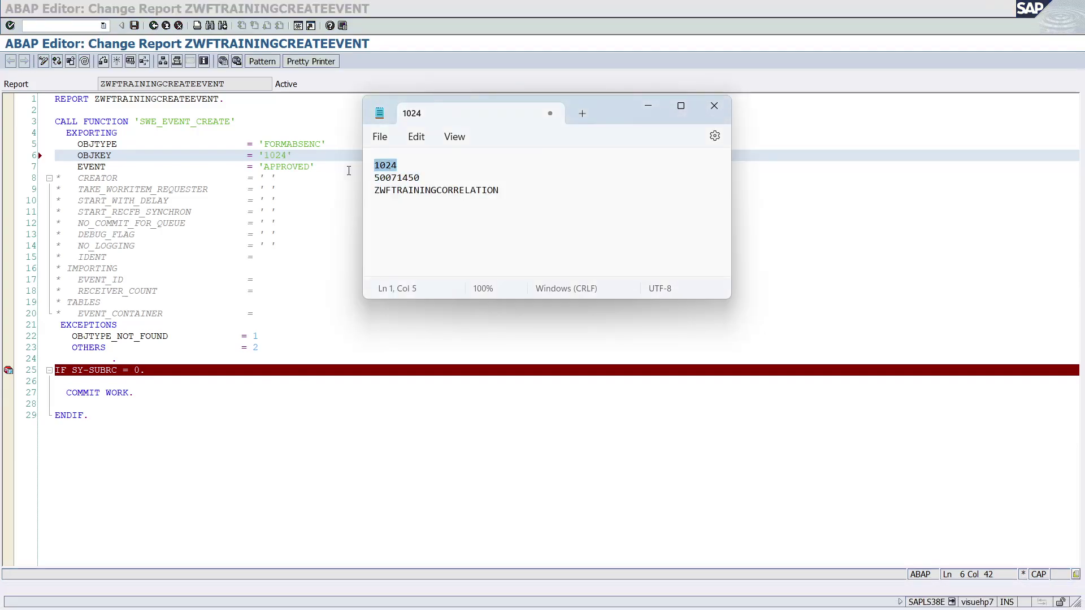
{"action": "left_click", "coordinate": [291, 155]}
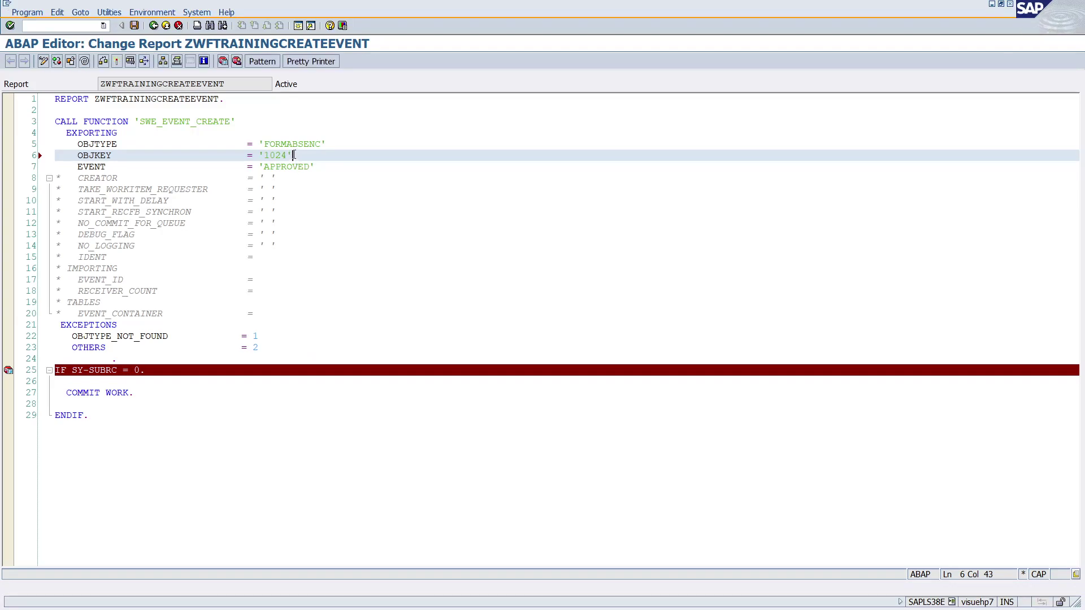
Step: Save and activate report ZWFTRAININGCREATEEVENT, and remove the breakpoint on the IF SY-SUBRC line
{"action": "left_click_drag", "start_coordinate": [287, 155], "coordinate": [263, 154]}
{"action": "left_click", "coordinate": [134, 25]}
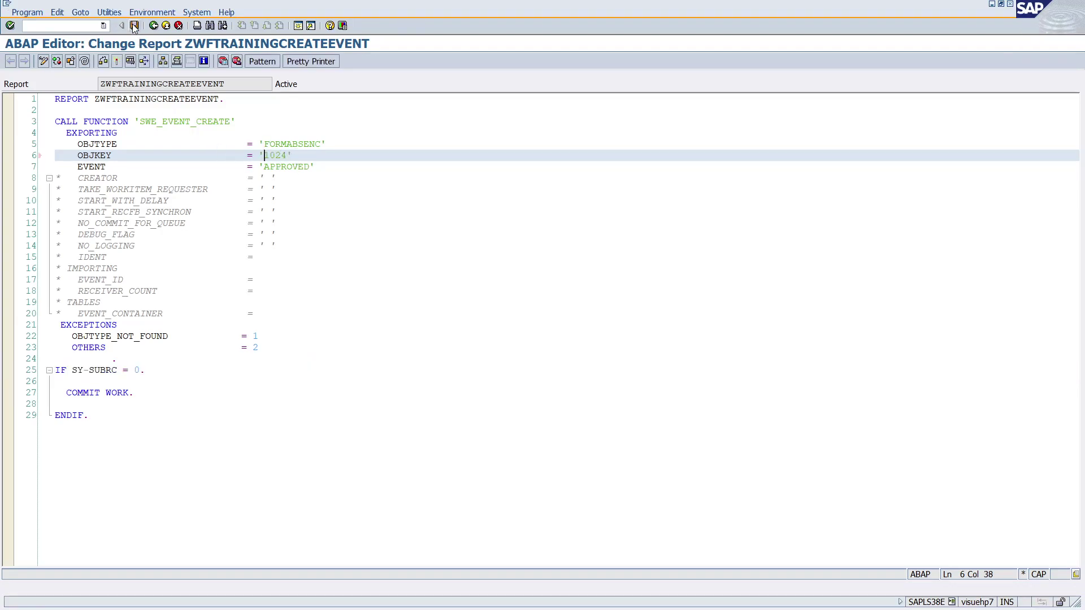
{"action": "left_click", "coordinate": [118, 62]}
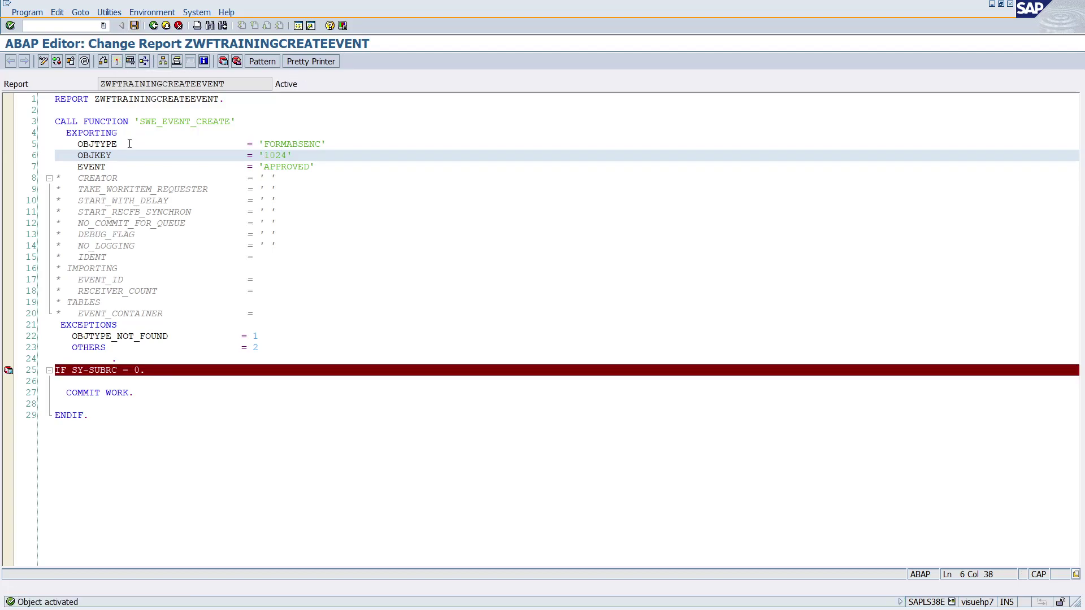
{"action": "left_click", "coordinate": [10, 371]}
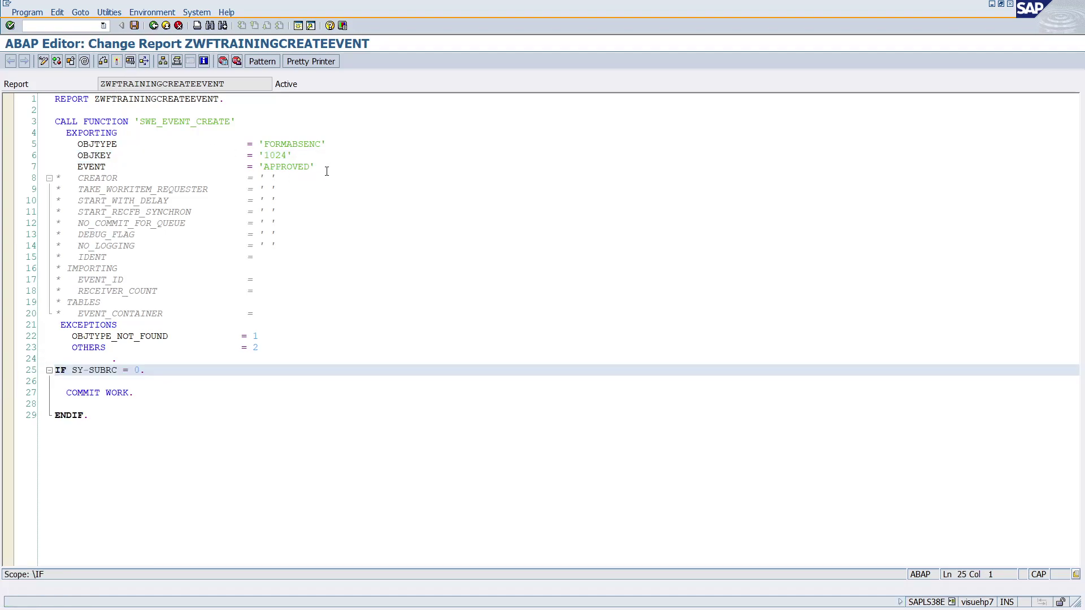
Step: Refresh the graphical log of ZWFTRDEMO6 and the list of started workflows to check the wait step's status
{"action": "key", "text": "alt+Tab"}
{"action": "key", "text": "alt+Tab"}
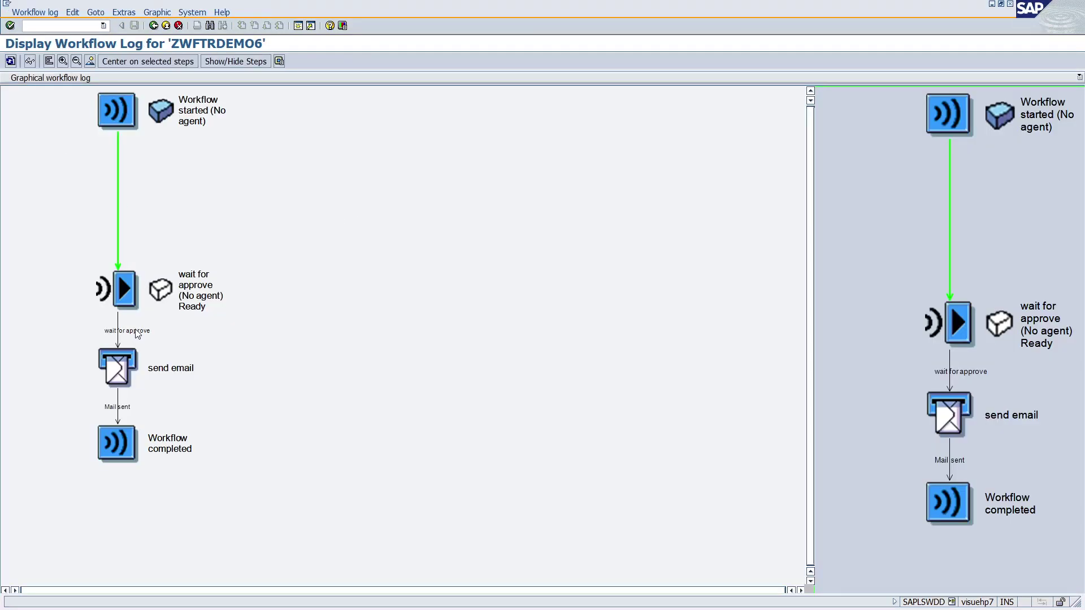
{"action": "left_click", "coordinate": [10, 62]}
{"action": "left_click", "coordinate": [11, 62]}
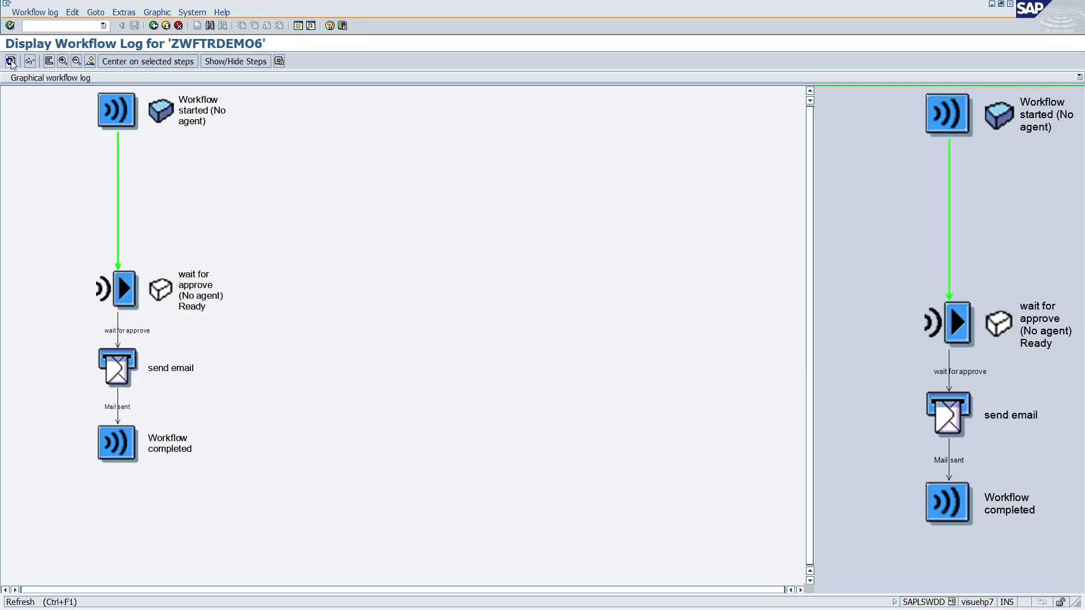
{"action": "left_click", "coordinate": [152, 26]}
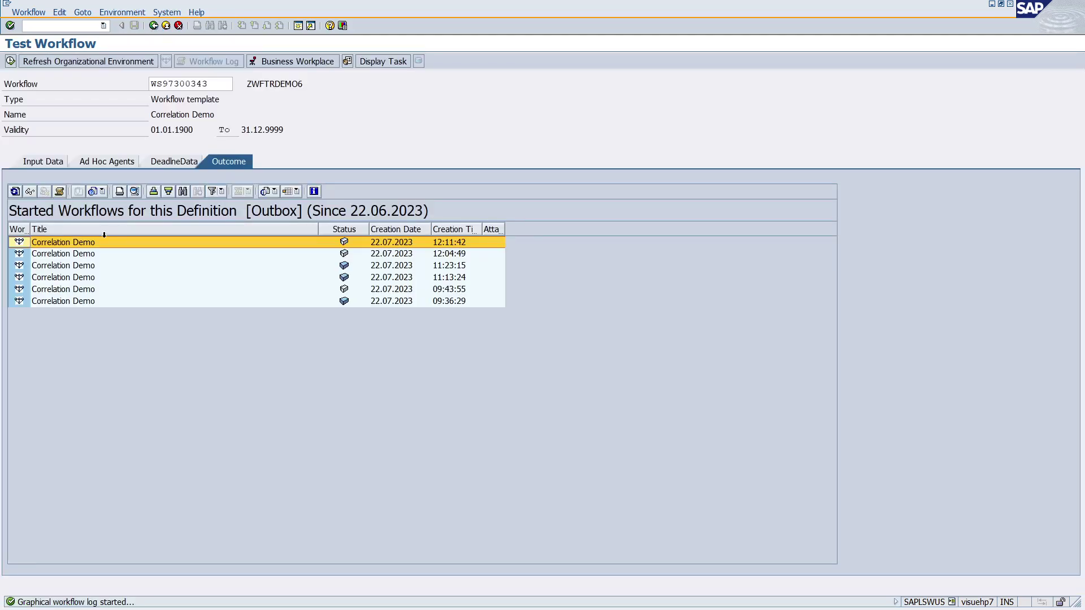
{"action": "left_click", "coordinate": [15, 193]}
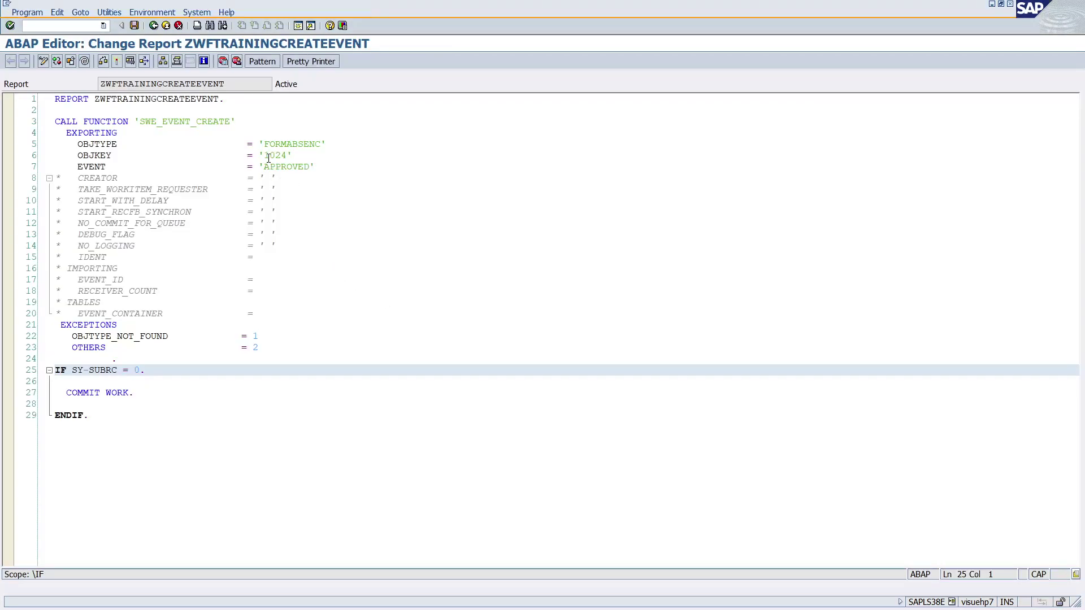
{"action": "left_click_drag", "start_coordinate": [264, 156], "coordinate": [288, 156]}
{"action": "left_click", "coordinate": [265, 156]}
{"action": "type", "text": "0000001024'"}
{"action": "left_click", "coordinate": [321, 156]}
{"action": "left_click", "coordinate": [116, 66]}
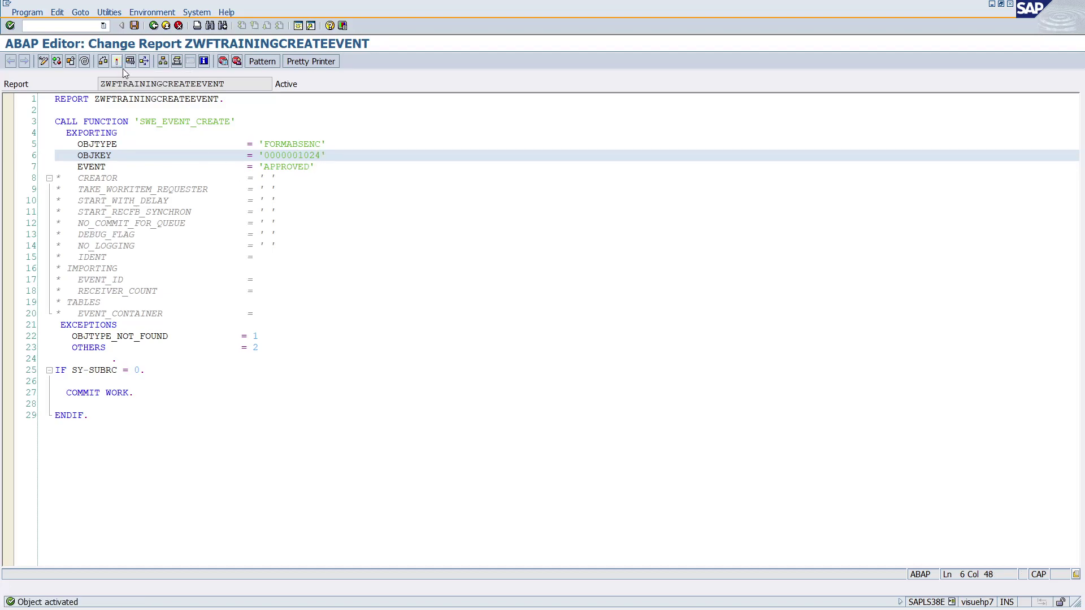
{"action": "left_click", "coordinate": [130, 63]}
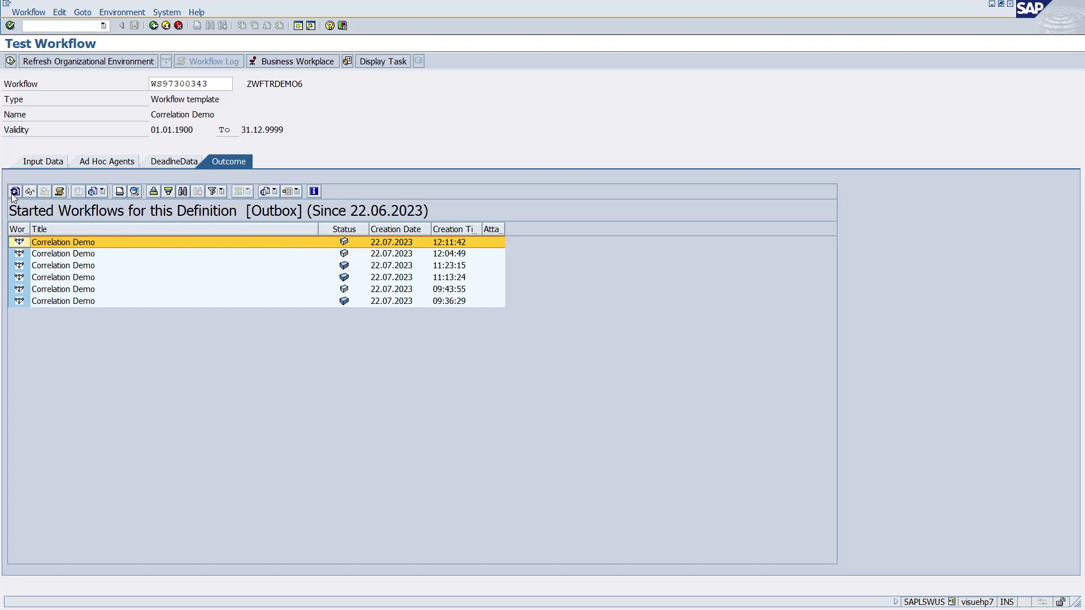
Step: Open the graphical log of the Correlation Demo workflow started at 12:11:42 and check its wait, send email and completion steps
{"action": "left_click", "coordinate": [353, 247]}
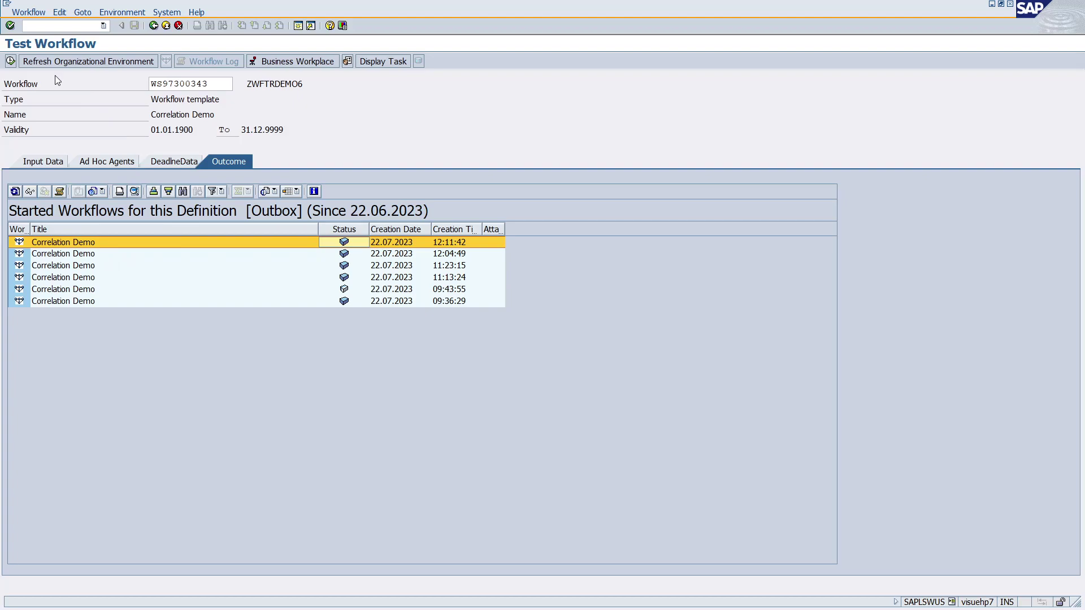
{"action": "left_click", "coordinate": [58, 195]}
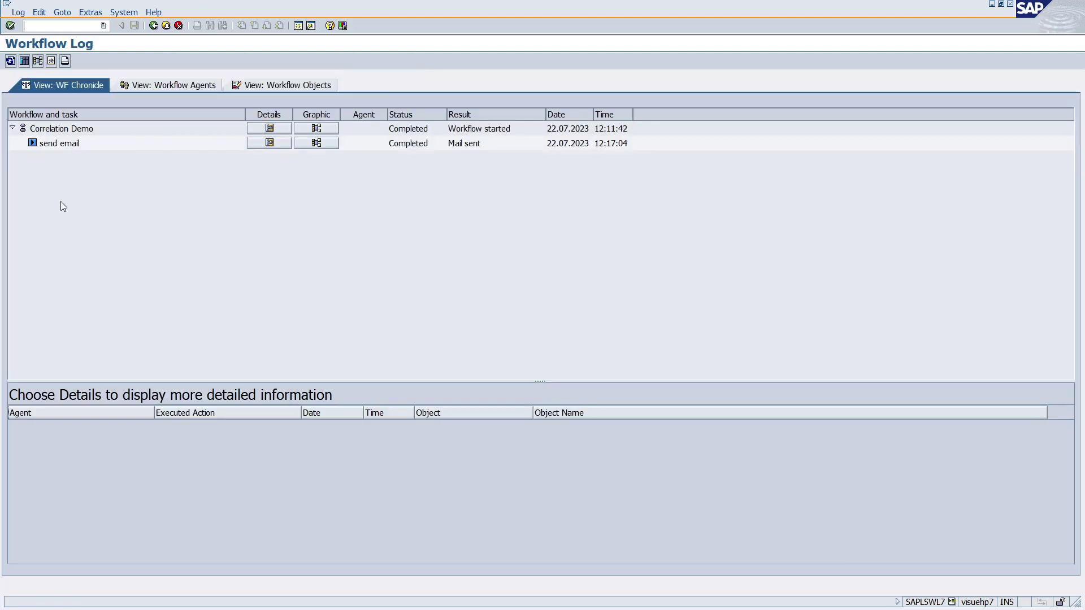
{"action": "left_click", "coordinate": [38, 60]}
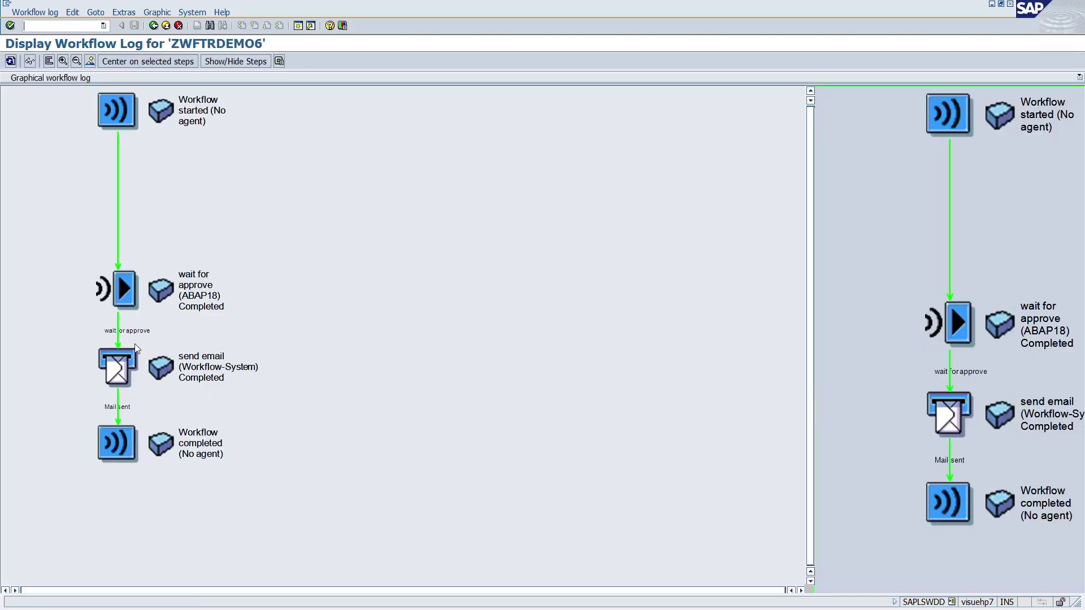
{"action": "left_click", "coordinate": [122, 375]}
{"action": "left_click", "coordinate": [115, 440]}
{"action": "left_click", "coordinate": [127, 315]}
{"action": "left_click", "coordinate": [122, 374]}
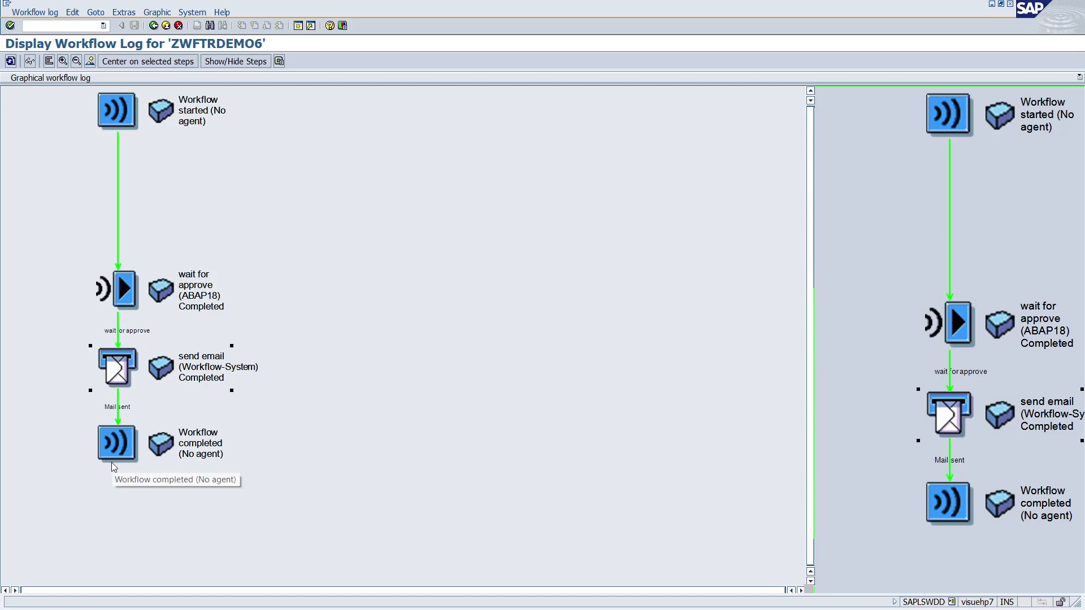
{"action": "left_click", "coordinate": [153, 26]}
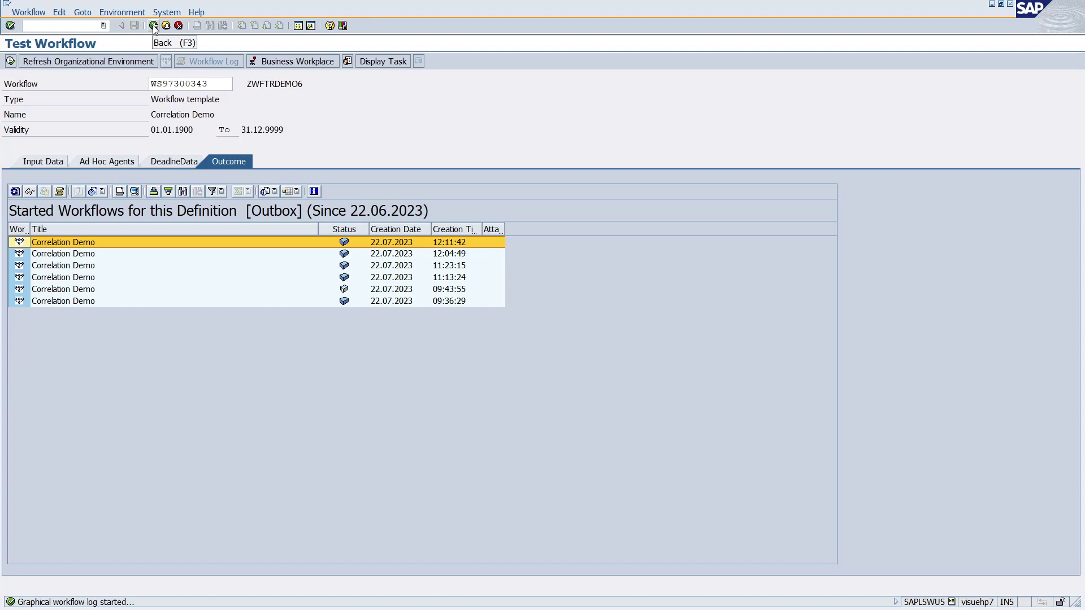
Step: Call transaction /NSWE2 and start a new event type linkage entry
{"action": "left_click", "coordinate": [58, 27]}
{"action": "type", "text": "/NSWE2"}
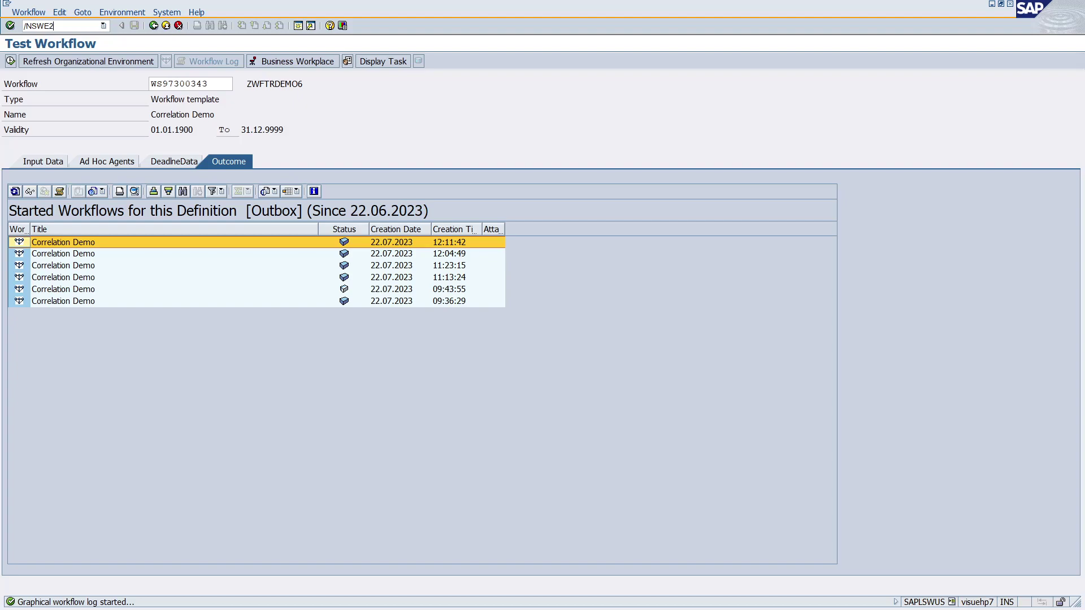
{"action": "key", "text": "Return"}
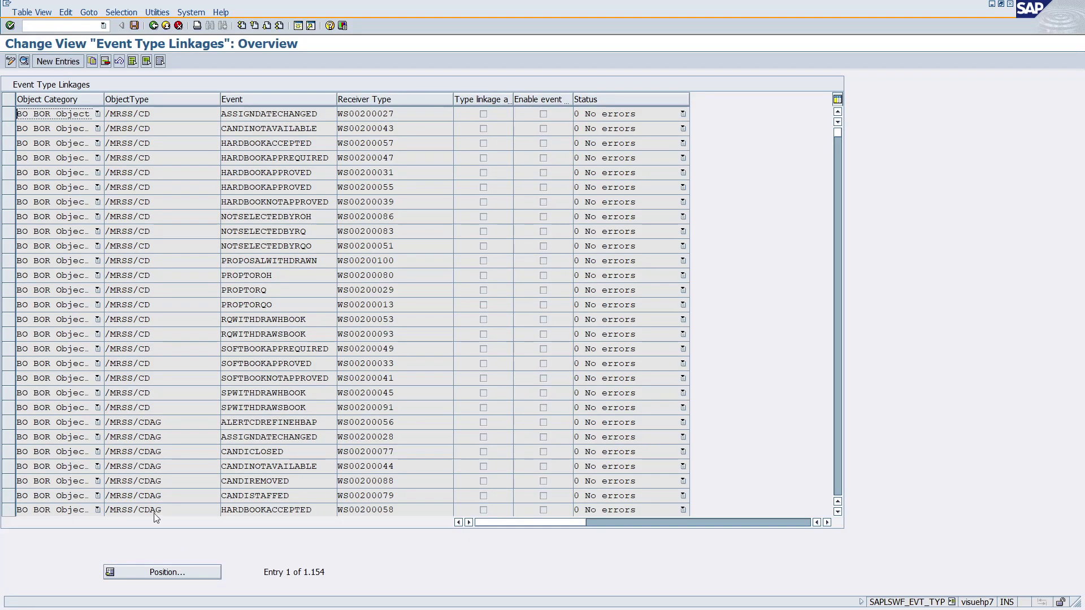
{"action": "left_click", "coordinate": [58, 61]}
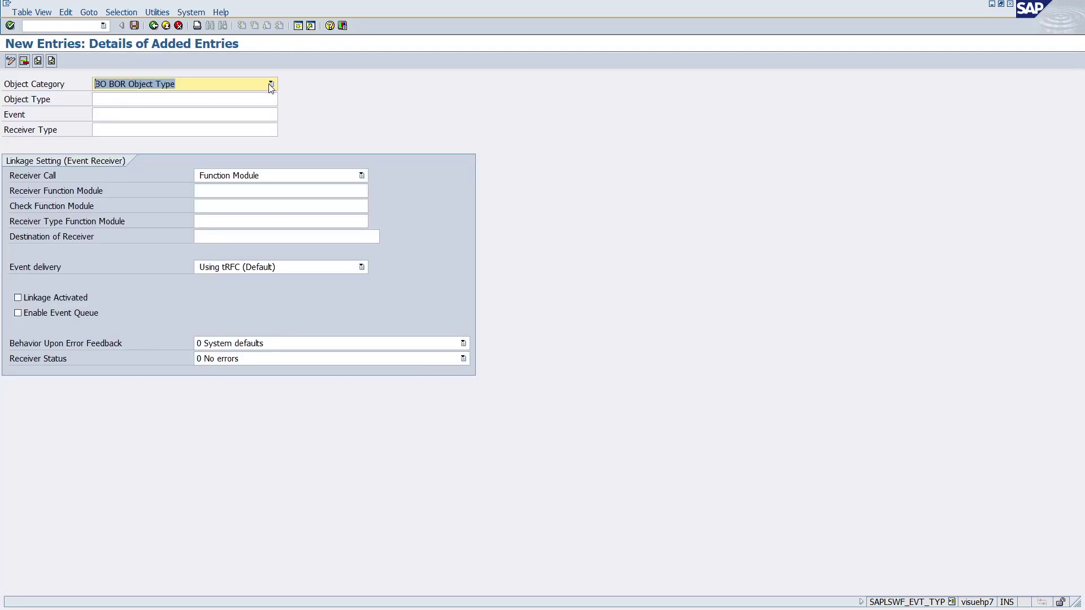
Step: Enter object type FORMABSENC, event APPROVED and receiver type CORRELATION_MANAGER for the new linkage
{"action": "left_click", "coordinate": [213, 100]}
{"action": "type", "text": "F"}
{"action": "left_click", "coordinate": [132, 112]}
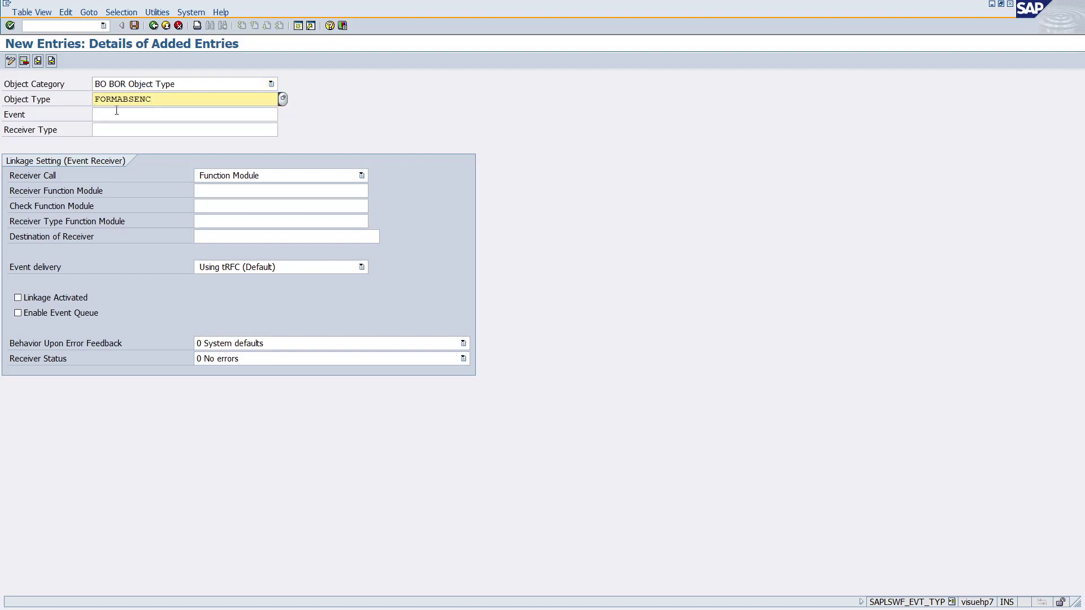
{"action": "left_click", "coordinate": [117, 113]}
{"action": "key", "text": "BackSpace"}
{"action": "left_click", "coordinate": [120, 129]}
{"action": "left_click", "coordinate": [117, 130]}
{"action": "key", "text": "BackSpace"}
{"action": "left_click", "coordinate": [135, 144]}
{"action": "left_click_drag", "start_coordinate": [203, 130], "coordinate": [93, 130]}
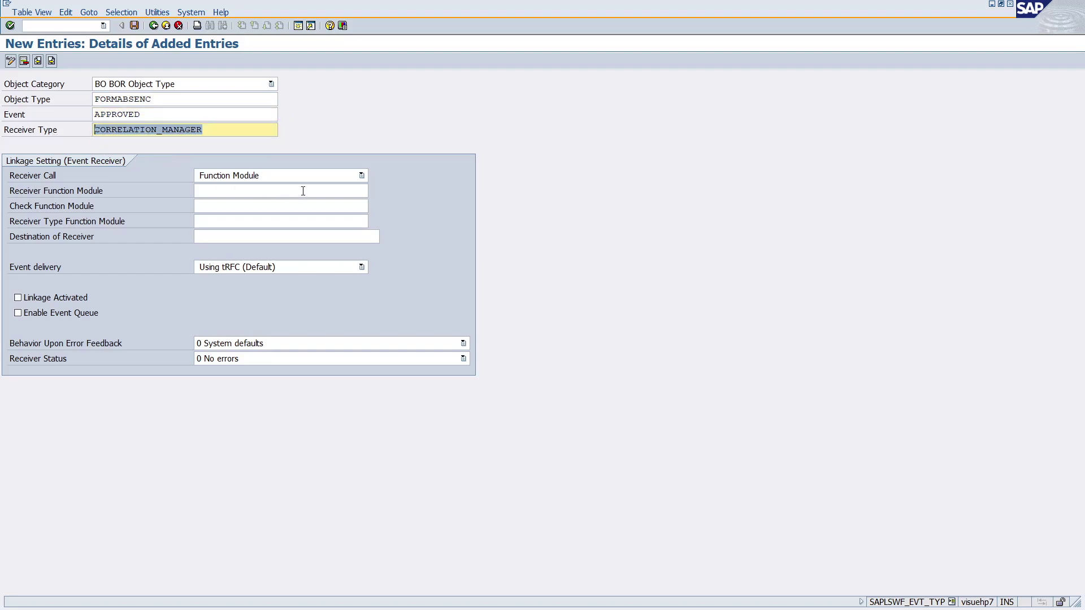
Step: Set the receiver function module to SWF_CRL_CORRELATE_BY_EVENT and activate the linkage
{"action": "left_click", "coordinate": [279, 191]}
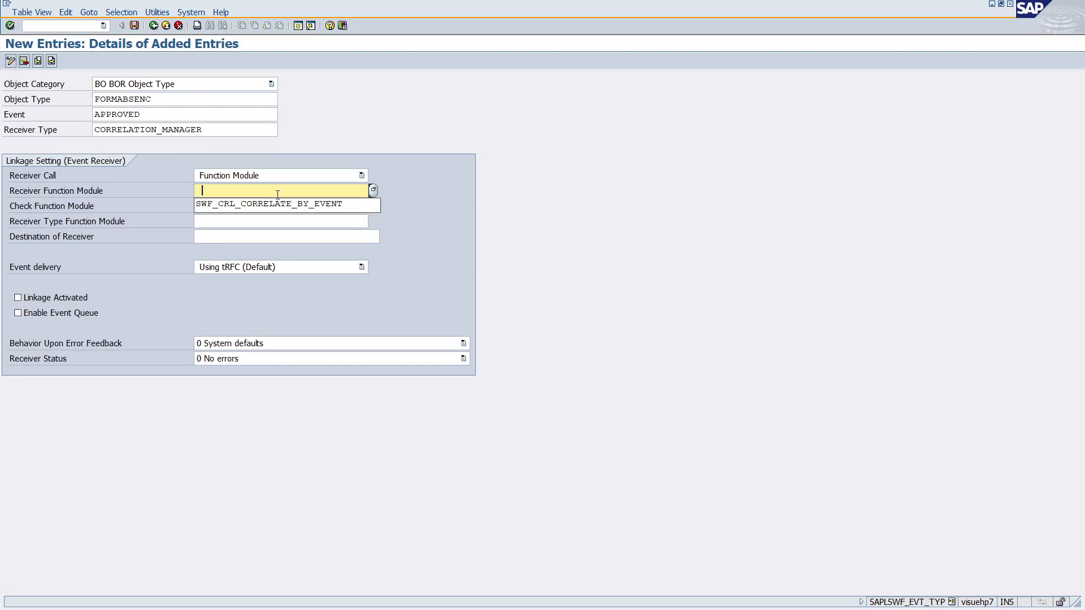
{"action": "left_click", "coordinate": [256, 207]}
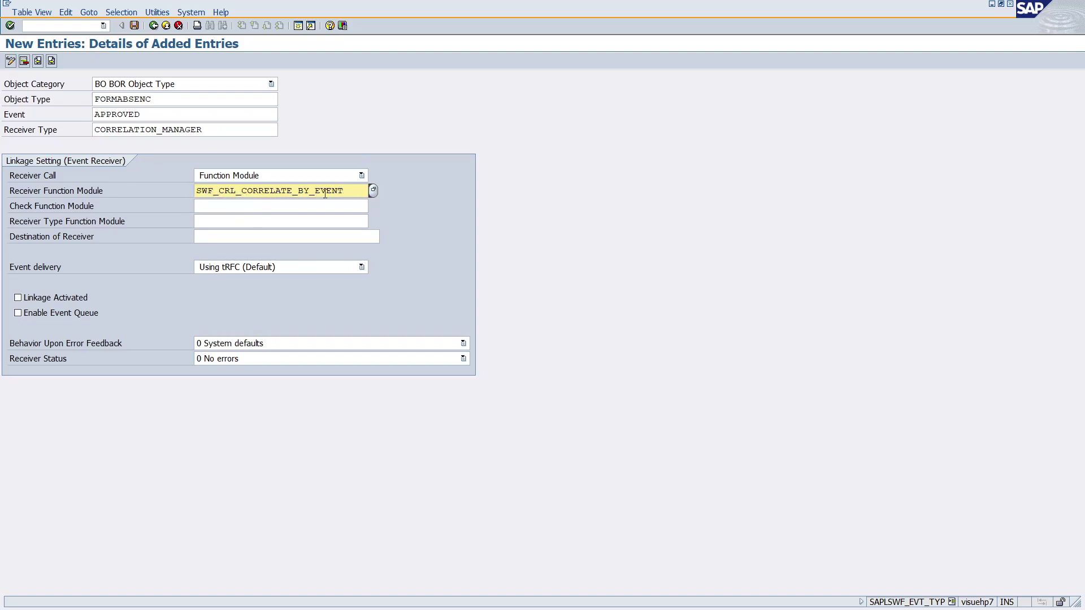
{"action": "left_click", "coordinate": [18, 299]}
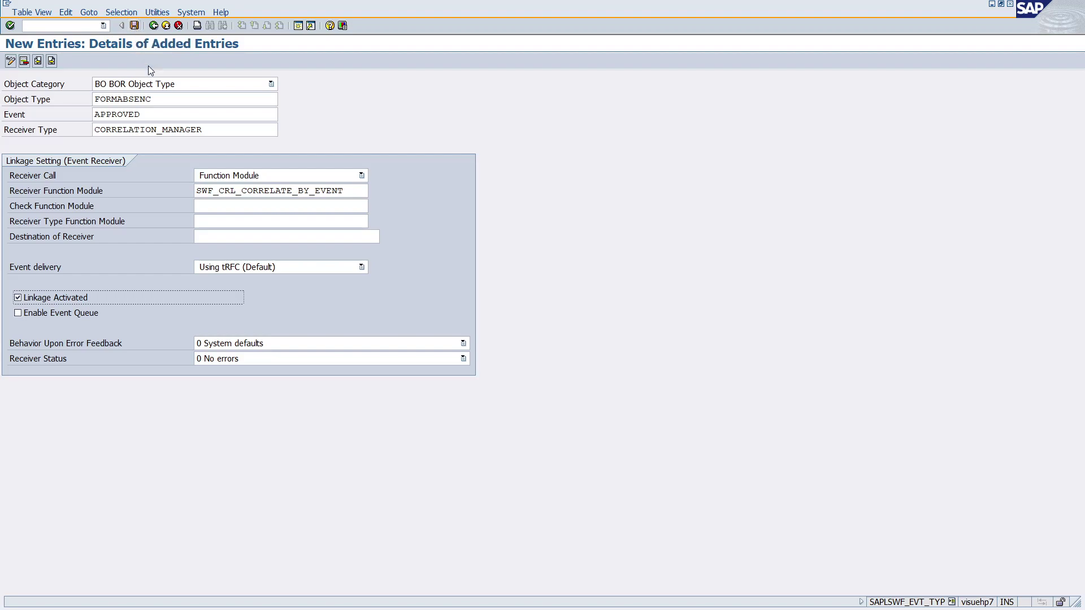
{"action": "left_click", "coordinate": [20, 301]}
Step: Switch back to the source of report ZWFTRAININGCREATEEVENT and review its EVENT parameter
{"action": "key", "text": "alt+Tab"}
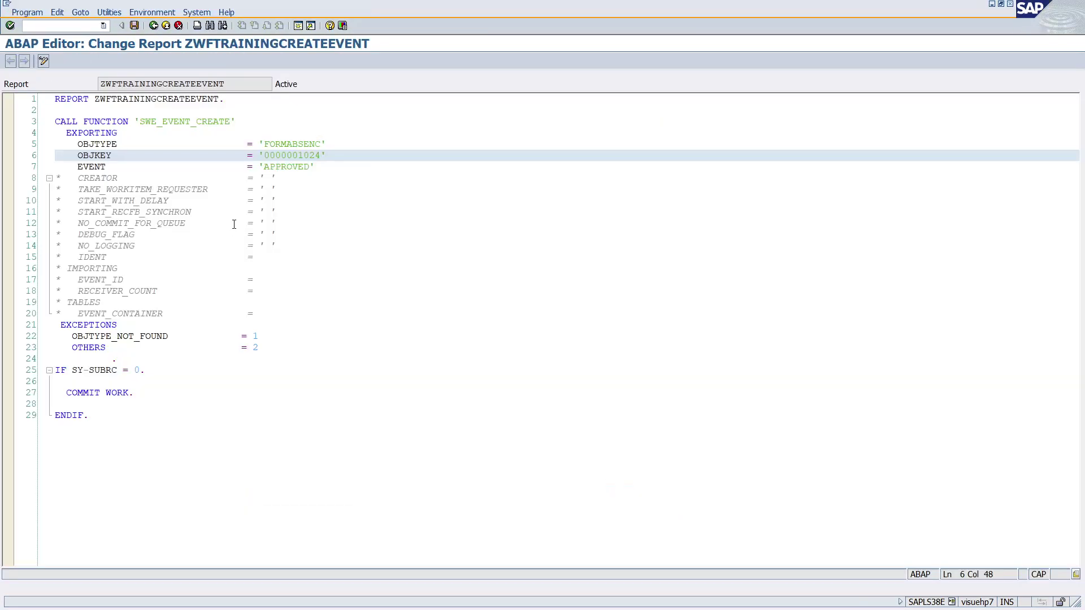
{"action": "left_click", "coordinate": [293, 166]}
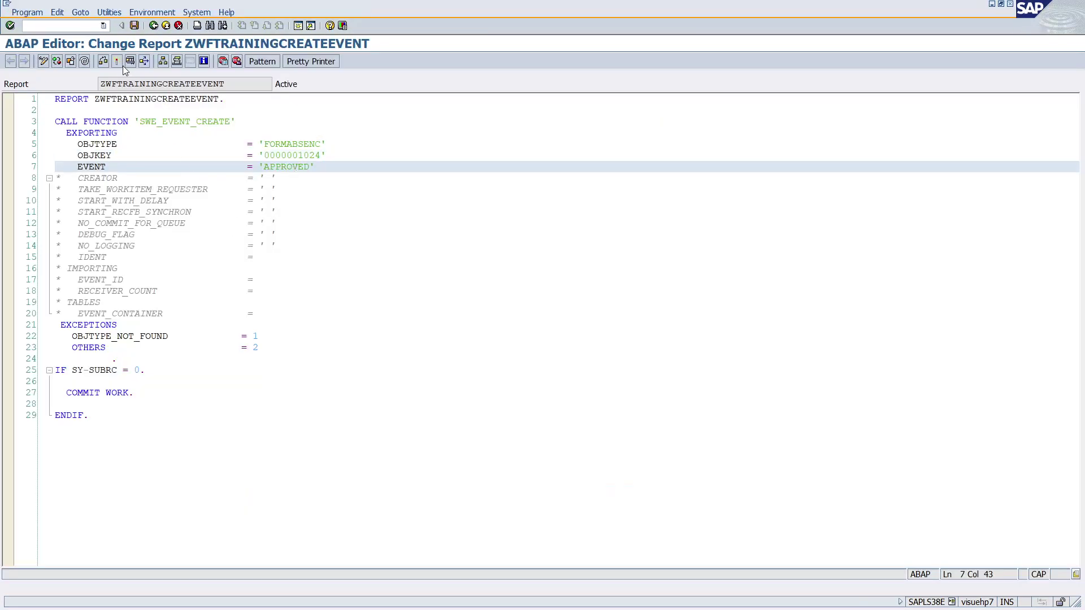